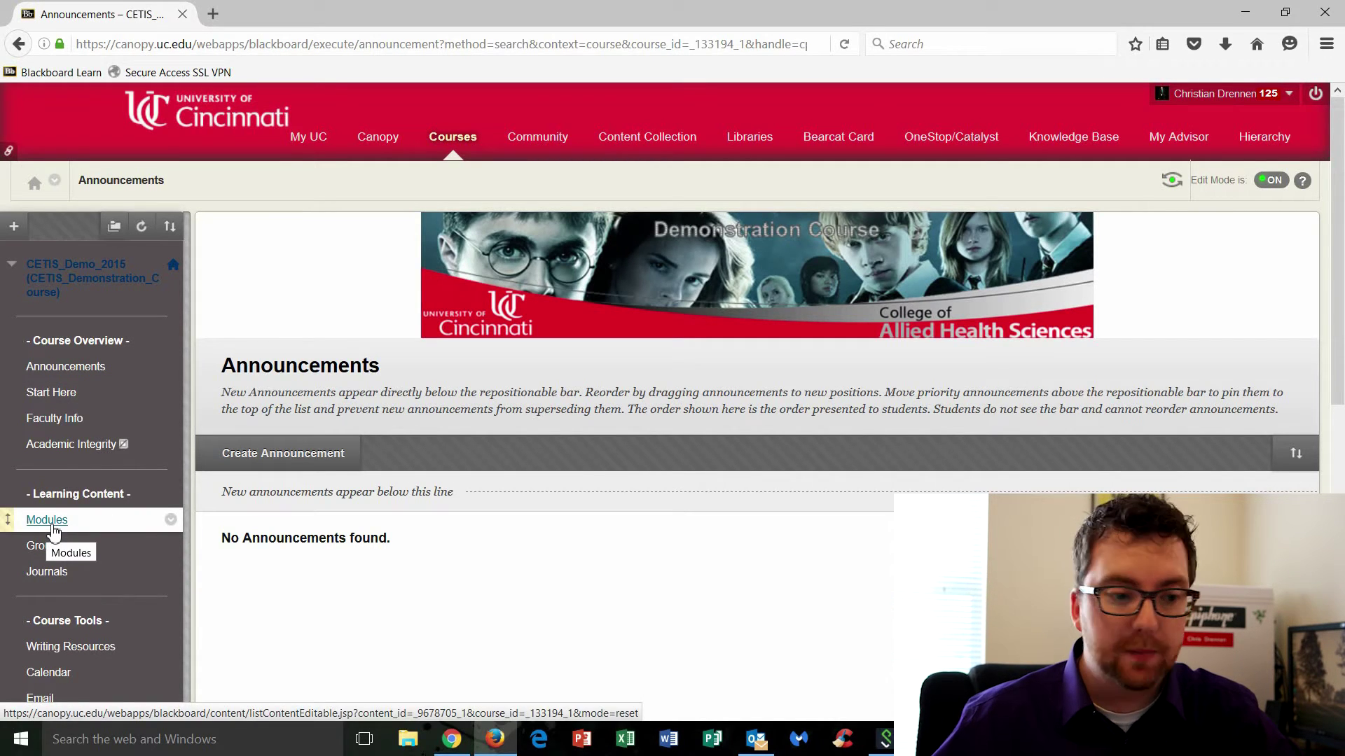
# - Open Module 2 from the course's Modules page and show the Media section's options
pyautogui.click(54, 528)
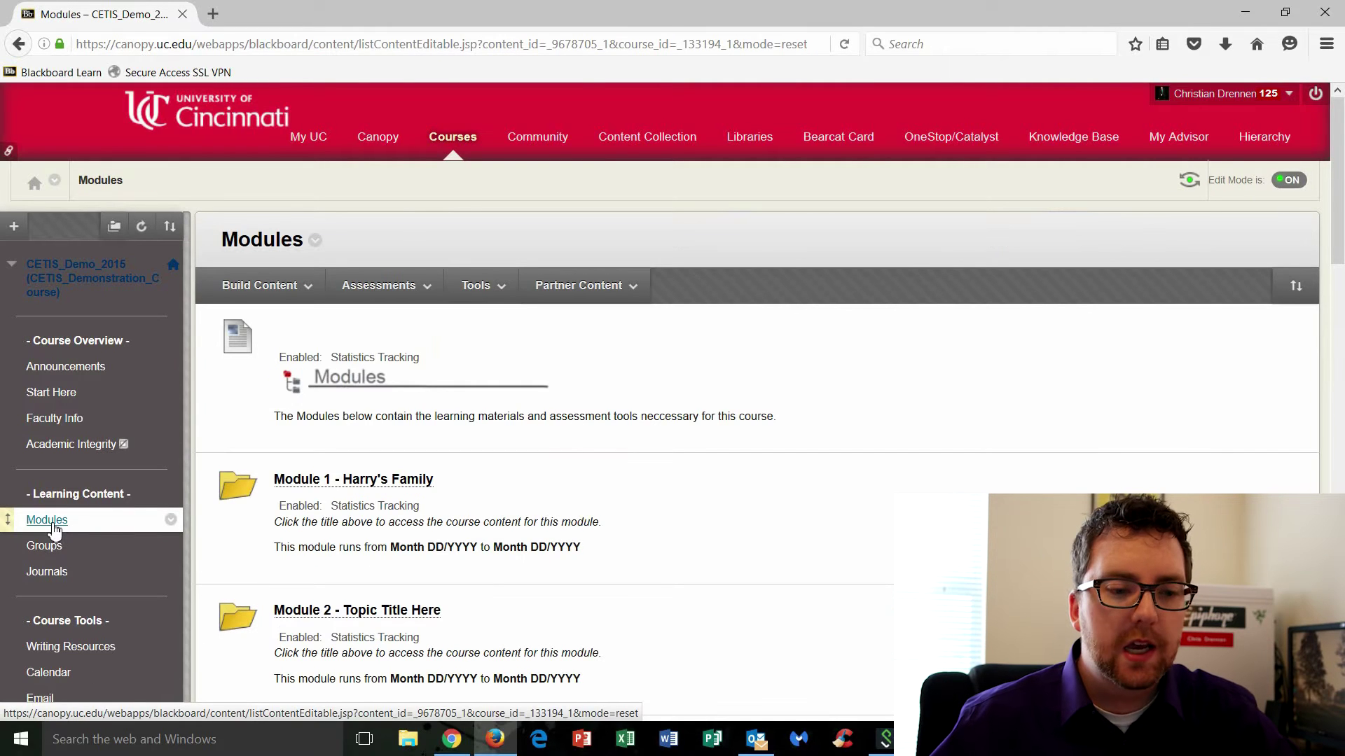
pyautogui.scroll(-3, 54, 528)
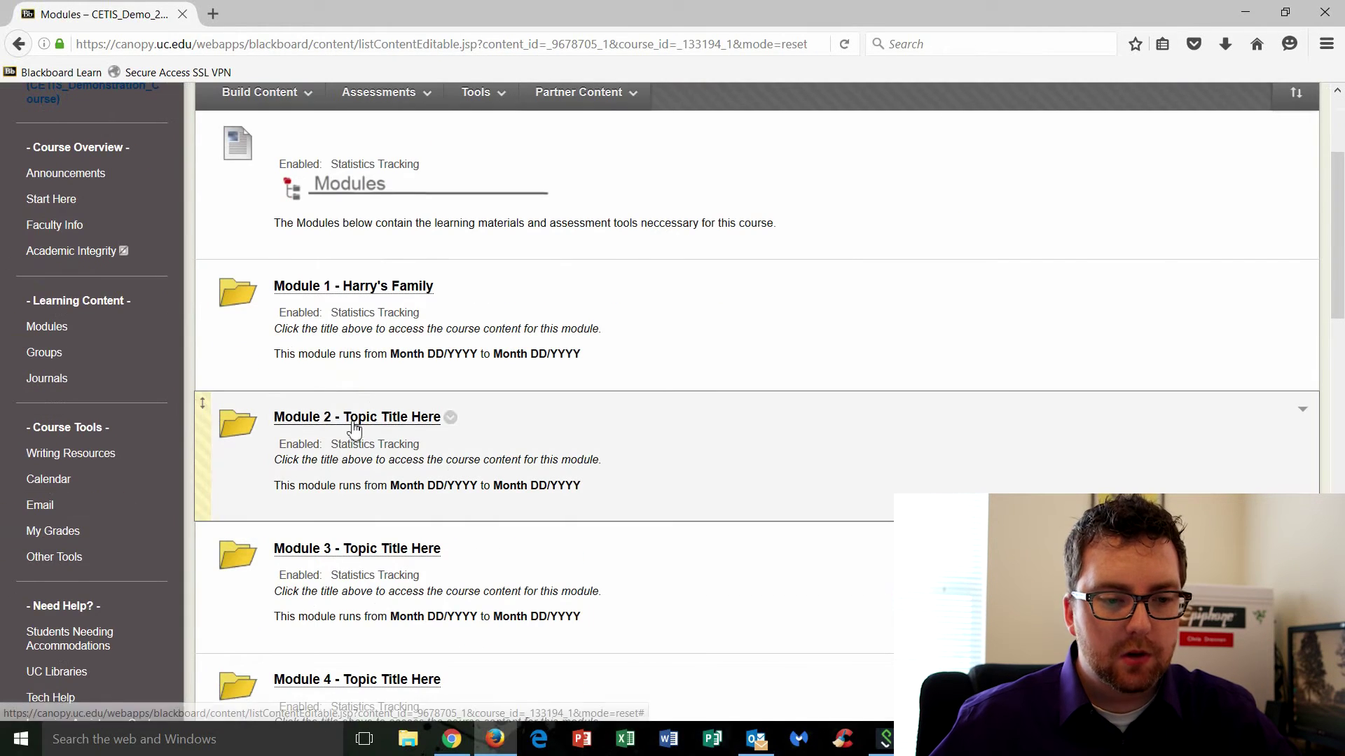
pyautogui.click(355, 418)
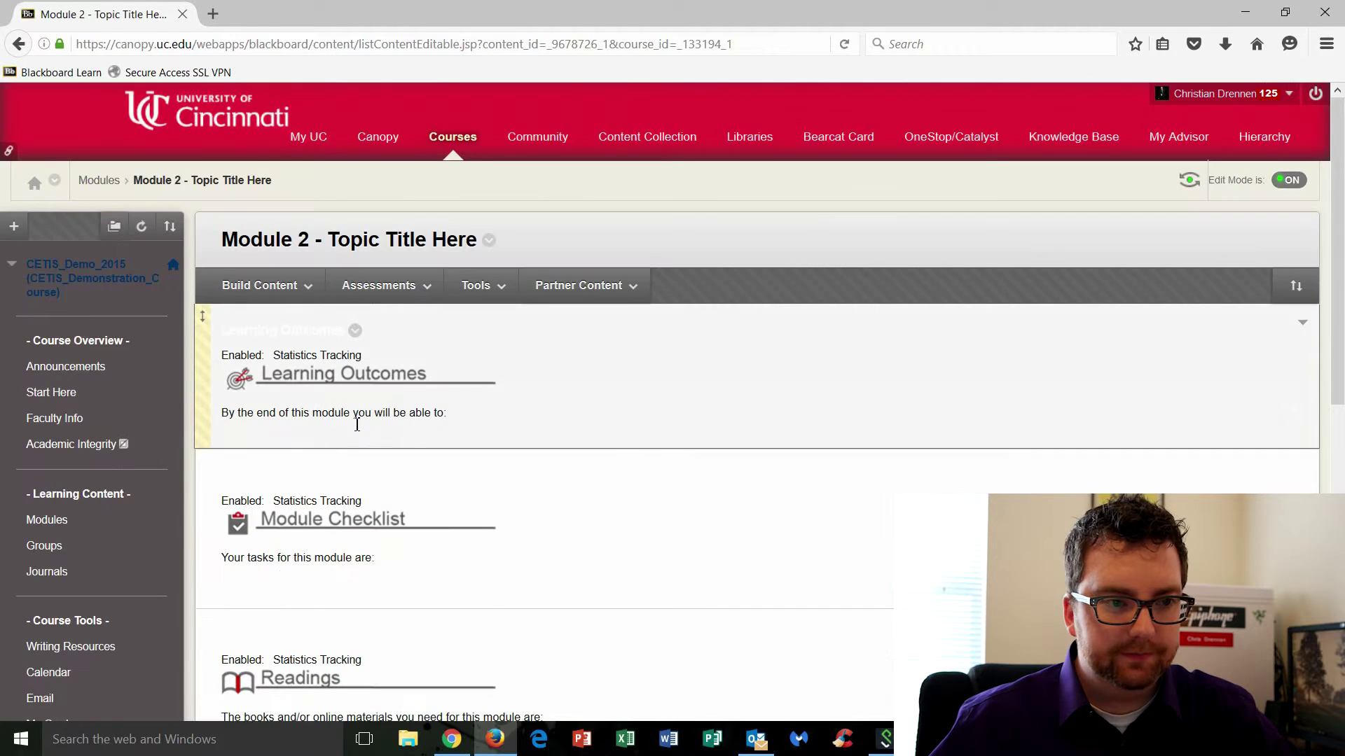
pyautogui.scroll(-7, 340, 431)
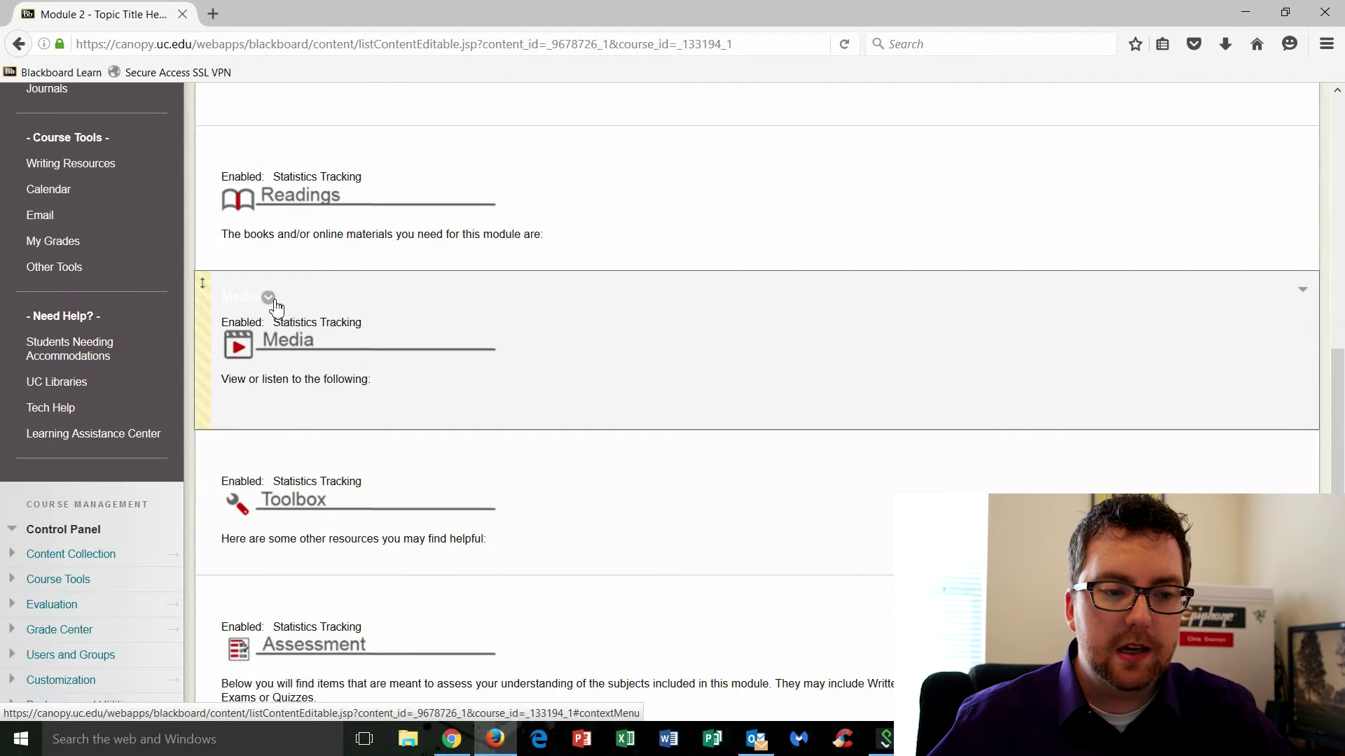
pyautogui.click(271, 299)
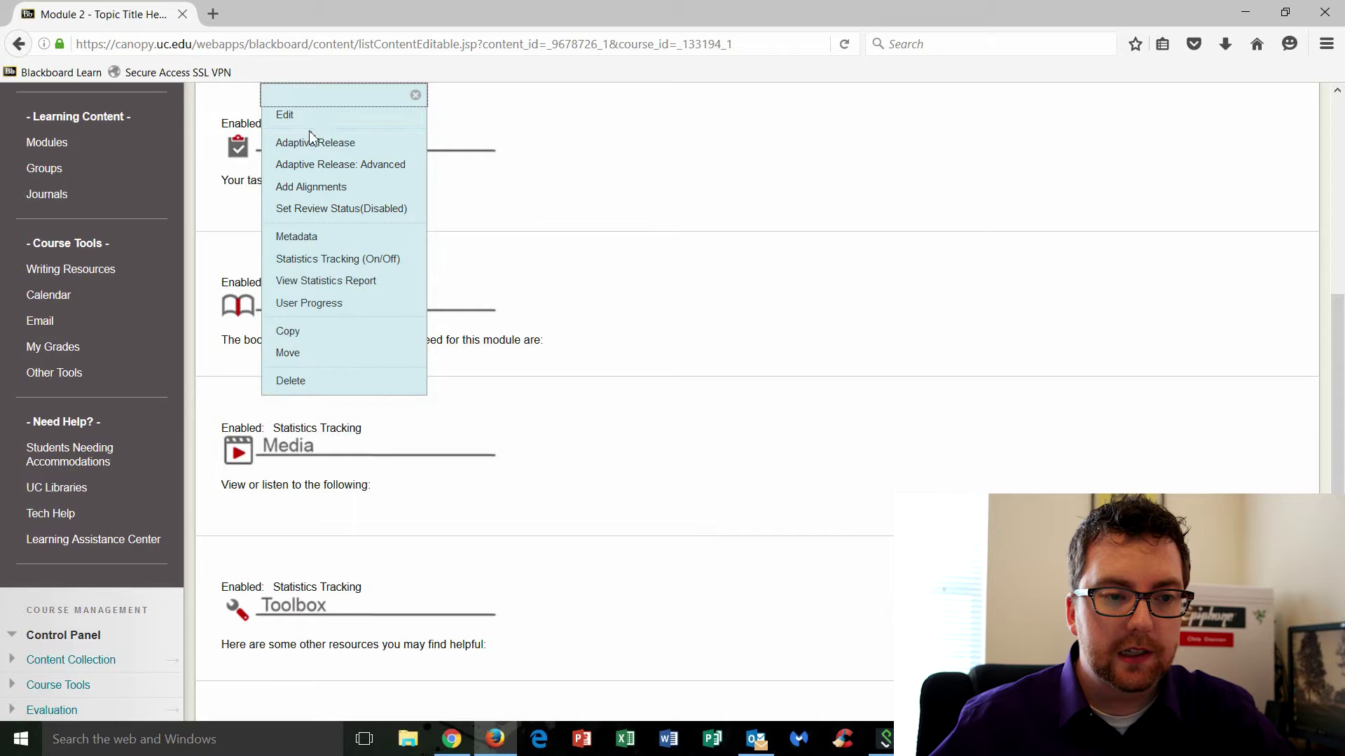
# - Edit the Media item to add a correctly spelled 'Presentation 1:' line under the intro text
pyautogui.click(313, 126)
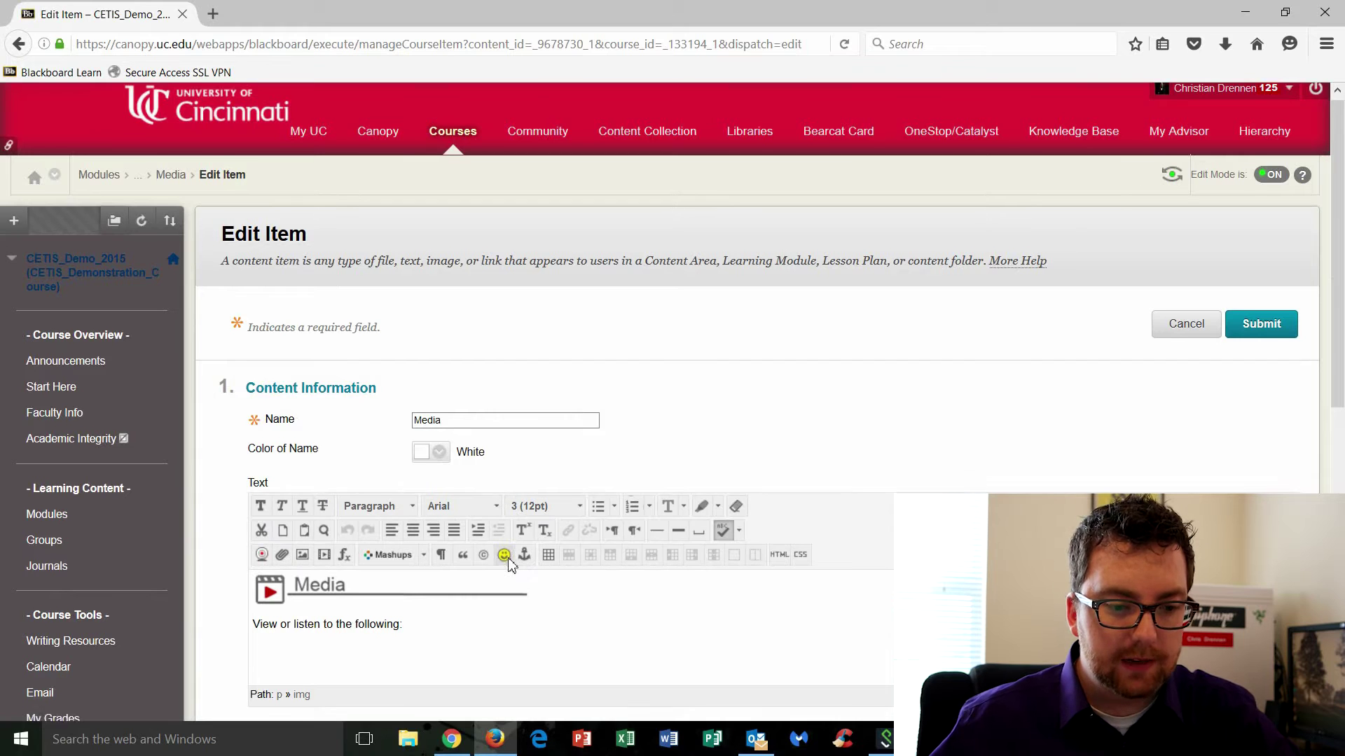
pyautogui.scroll(-2, 409, 581)
pyautogui.click(408, 581)
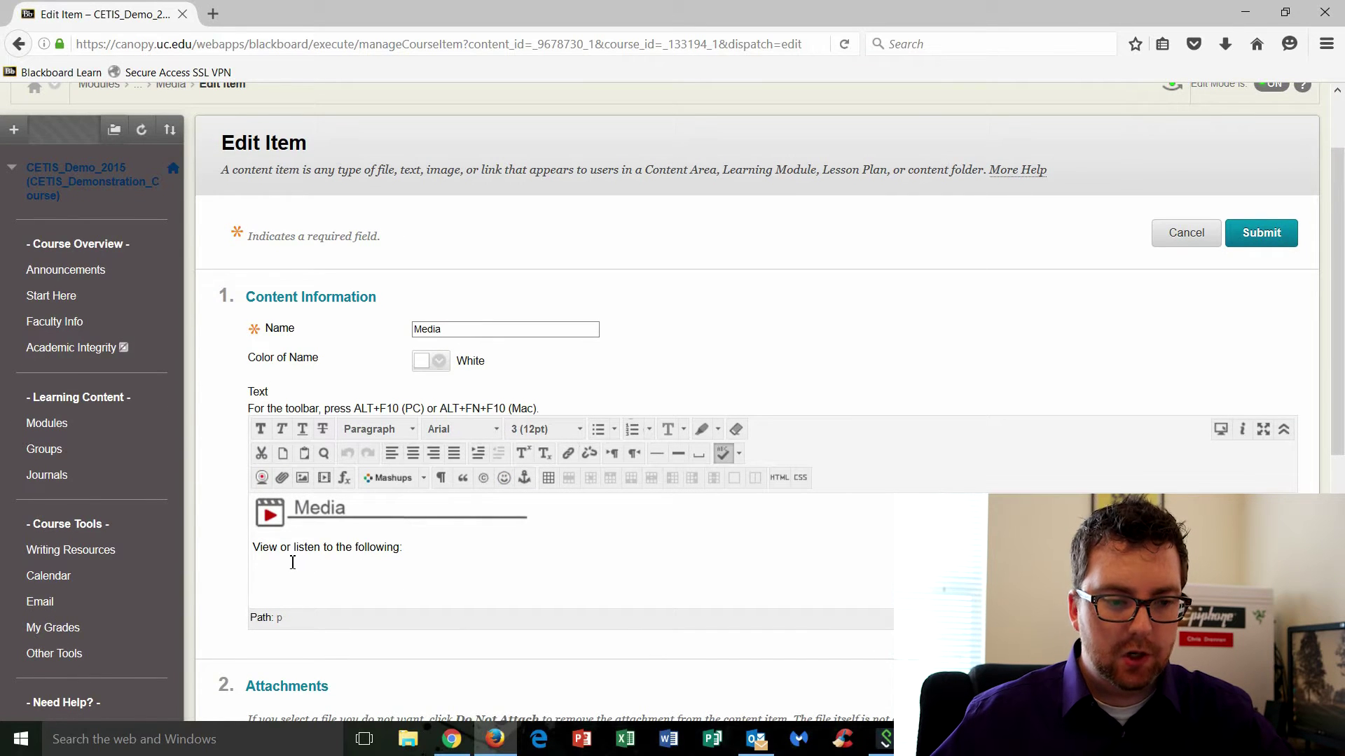
pyautogui.click(346, 582)
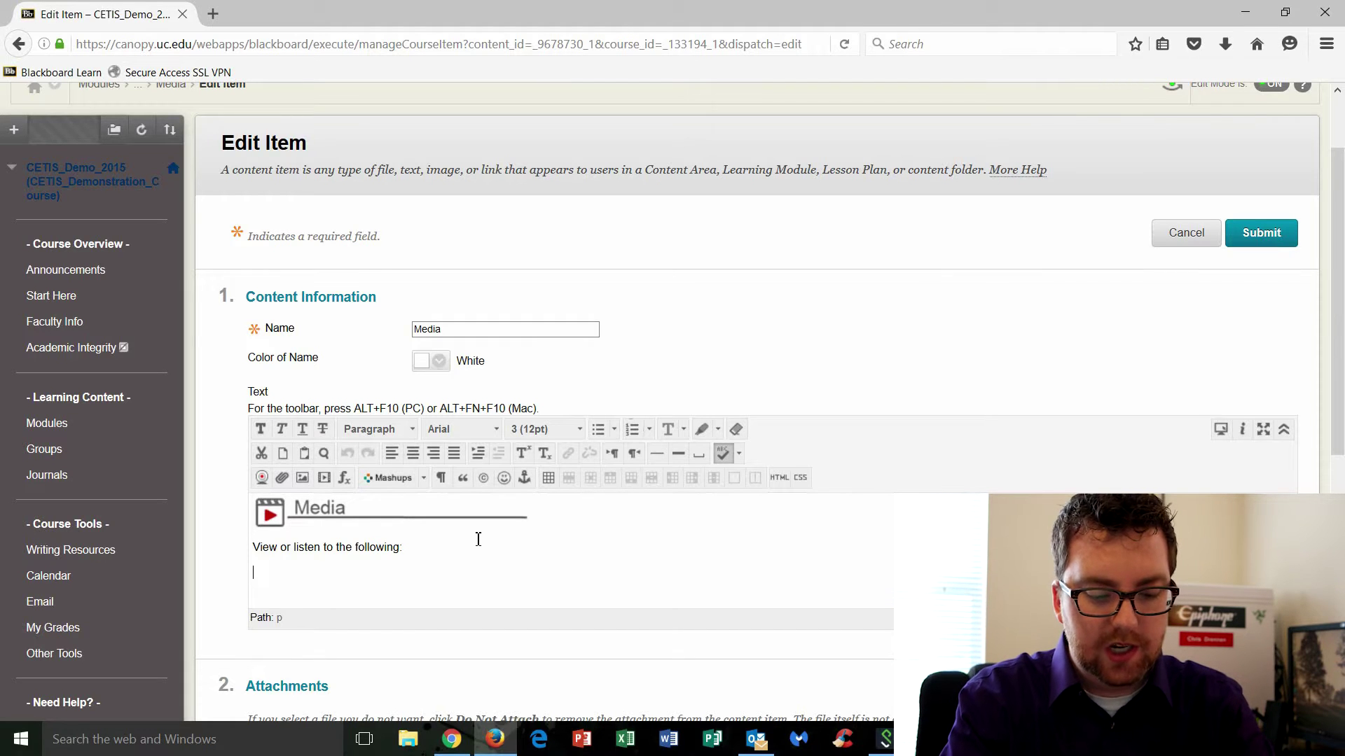
pyautogui.write('Presentaiton 1')
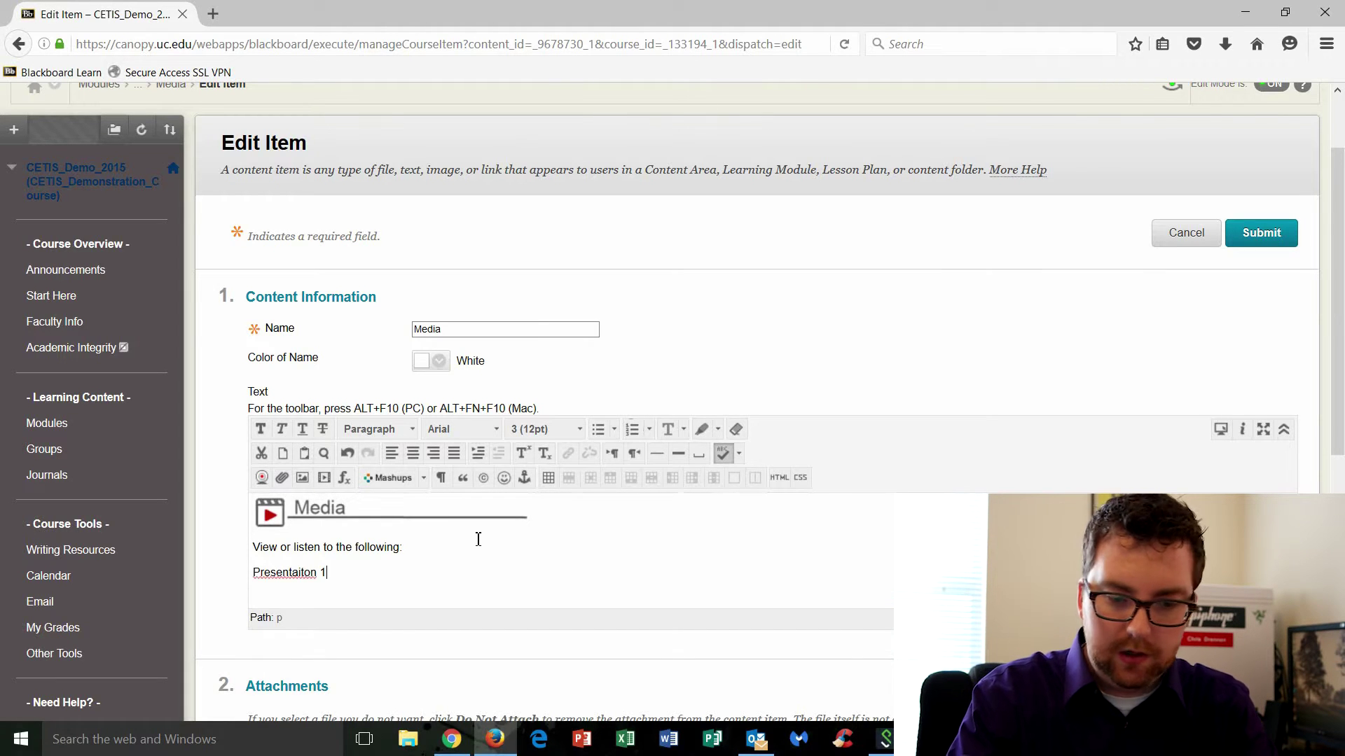
pyautogui.click(301, 572)
pyautogui.click(322, 606)
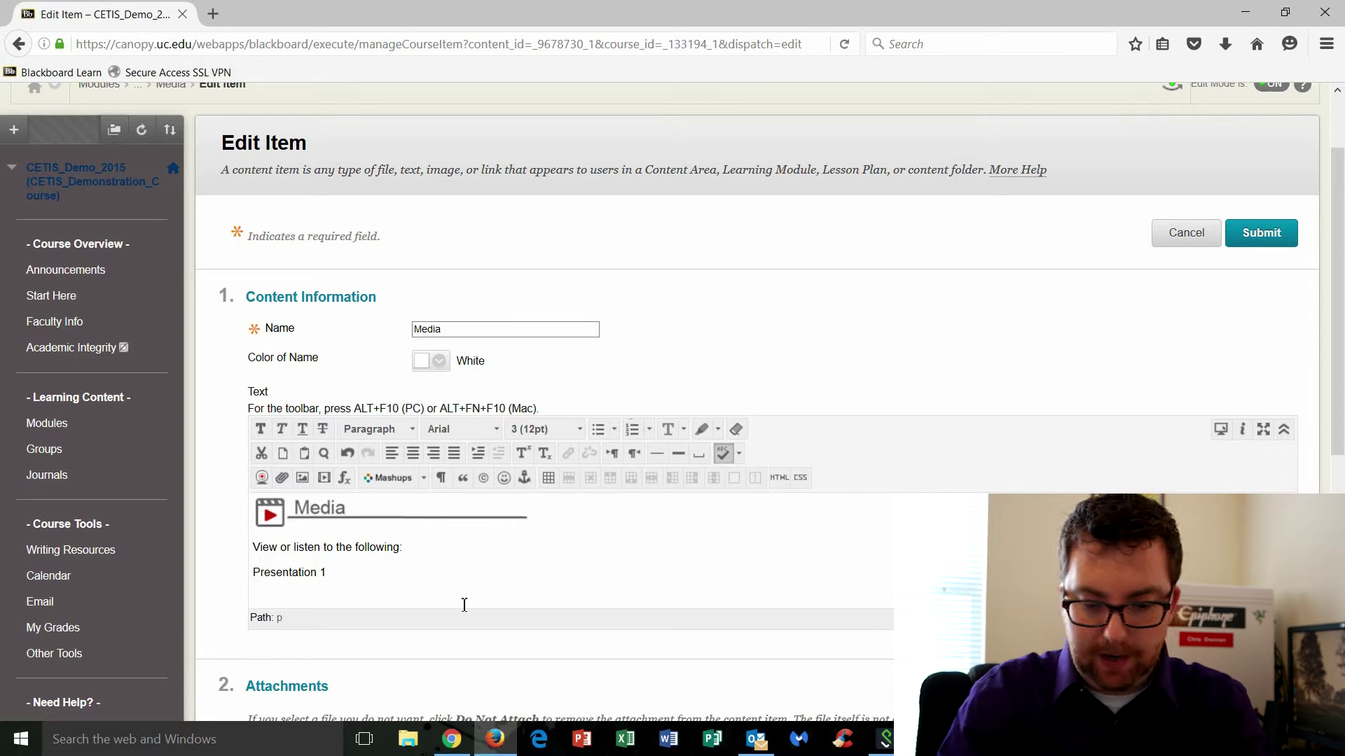
pyautogui.write(':')
pyautogui.press('Return')
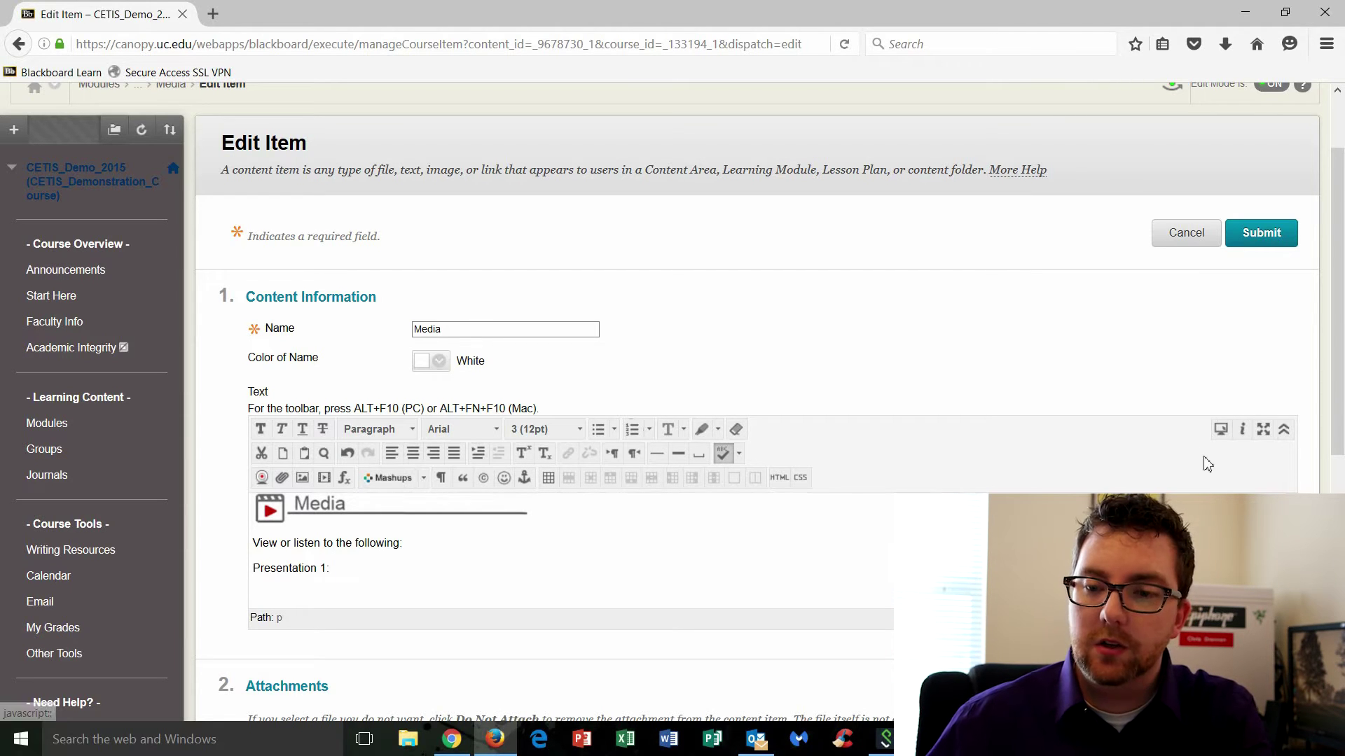
# - Restore the full editor toolbar and list the mashup types, including Kaltura Media
pyautogui.click(1285, 430)
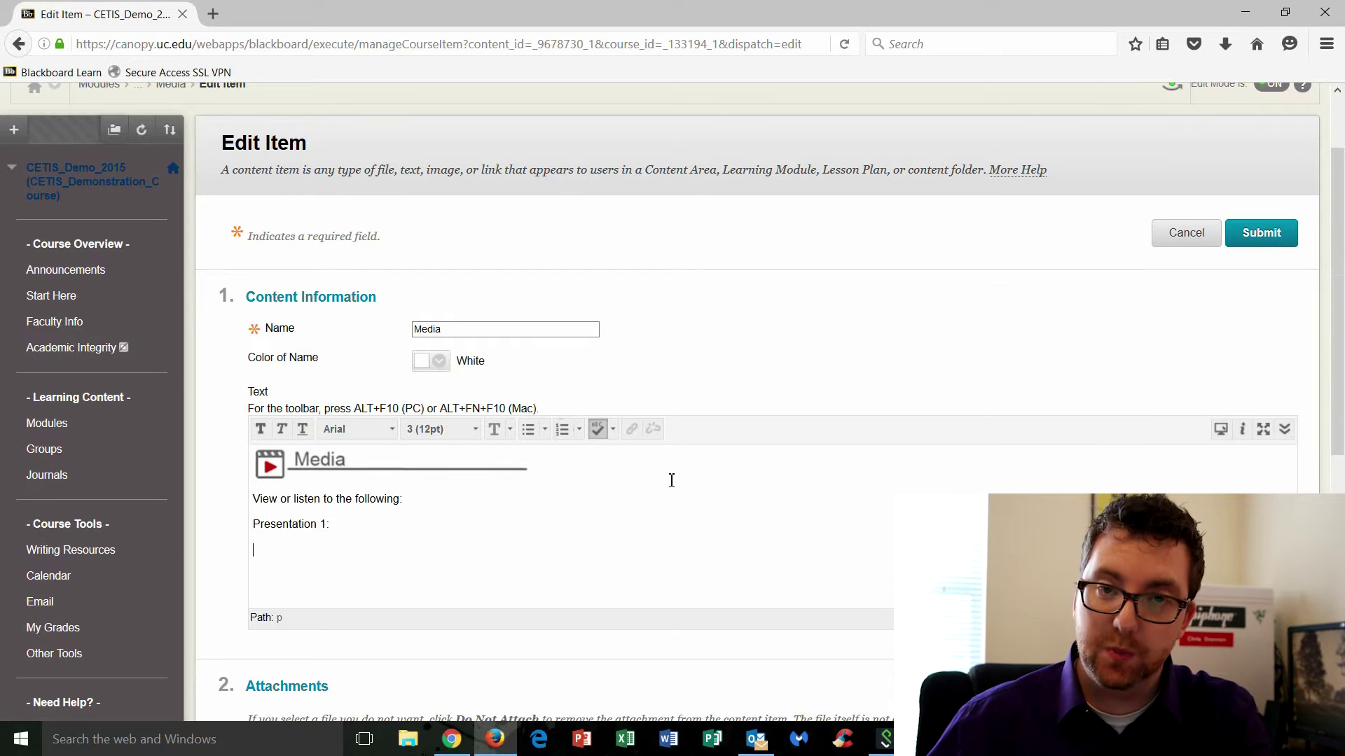
pyautogui.click(1285, 431)
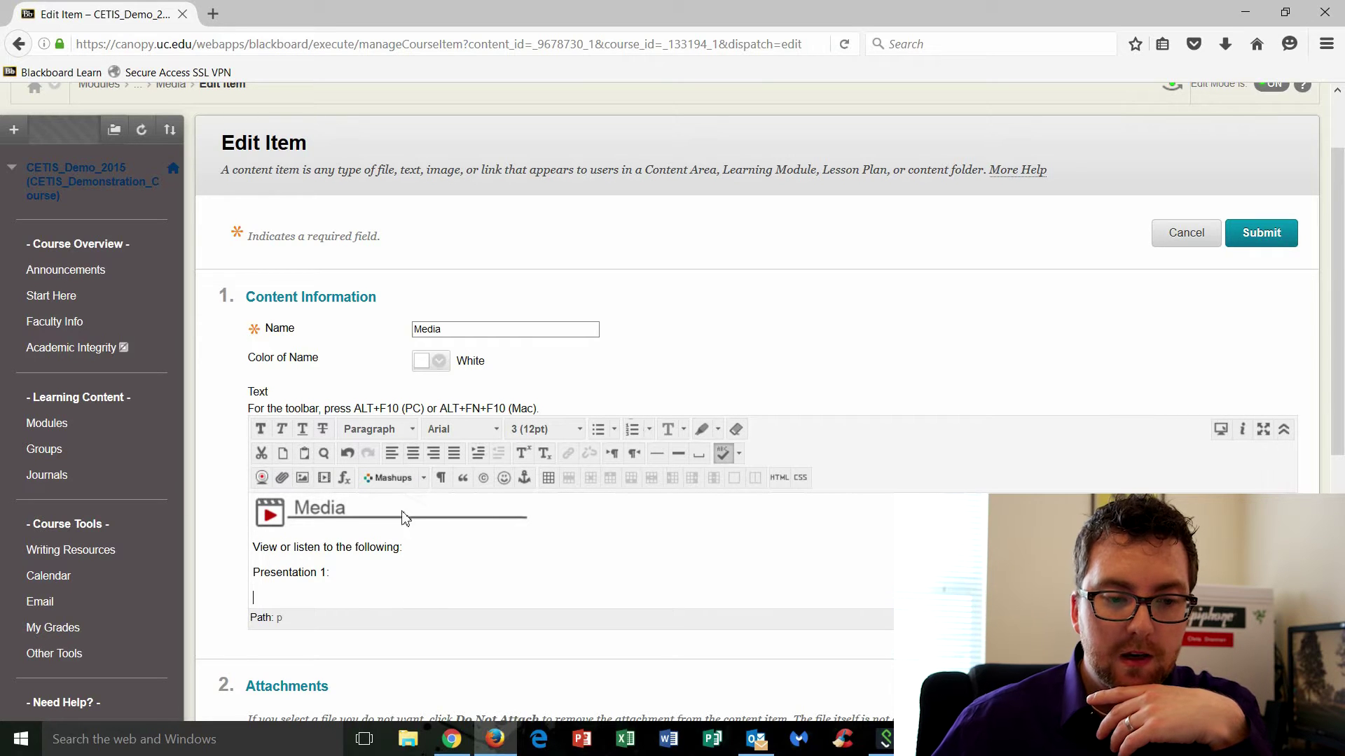
pyautogui.click(424, 482)
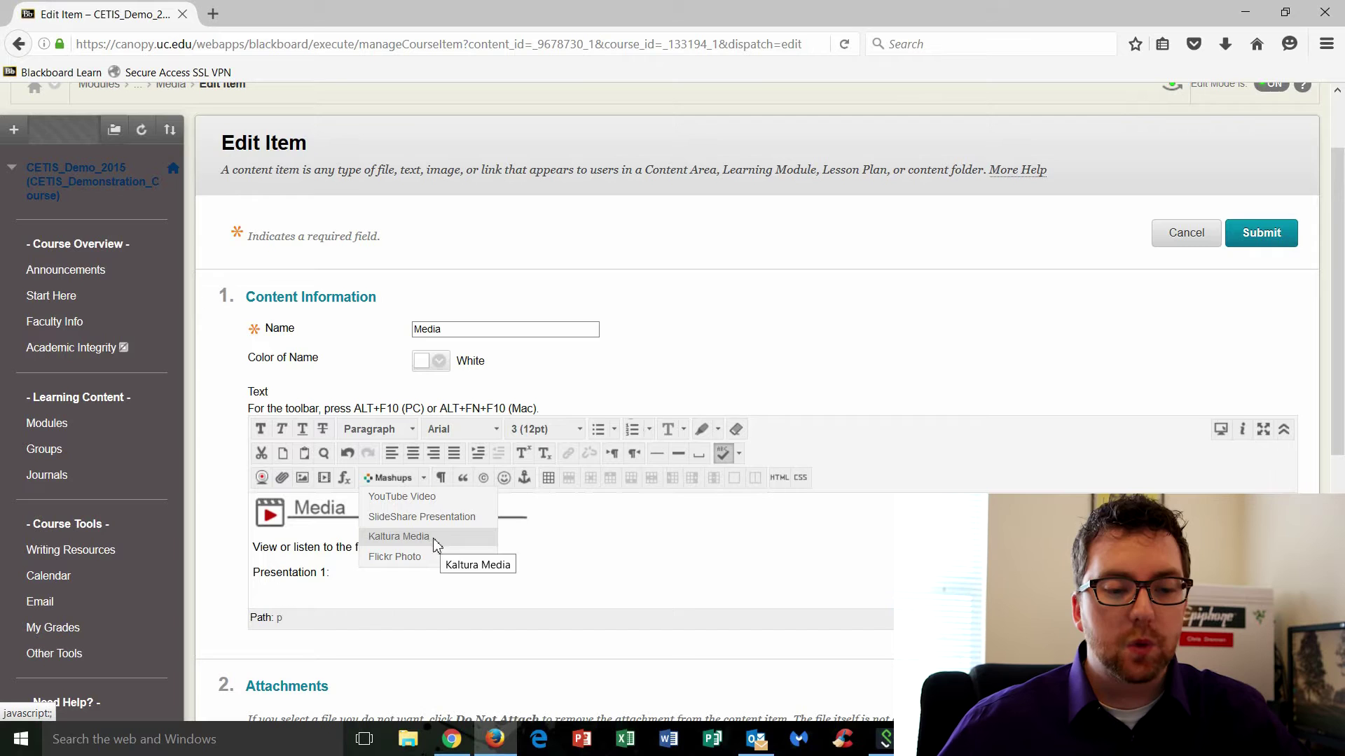
# - Choose Kaltura Media and browse the Media Gallery, Shared Repository and My Media lists
pyautogui.click(435, 539)
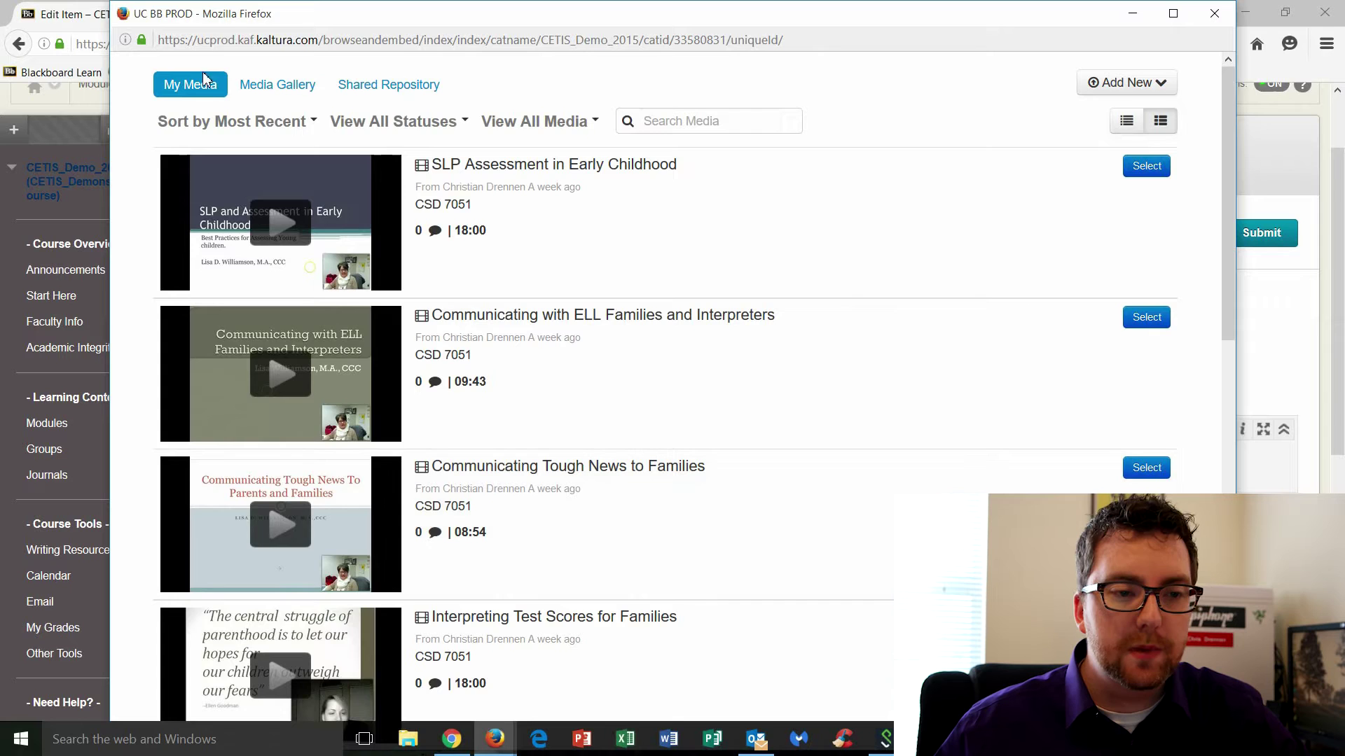
pyautogui.click(280, 87)
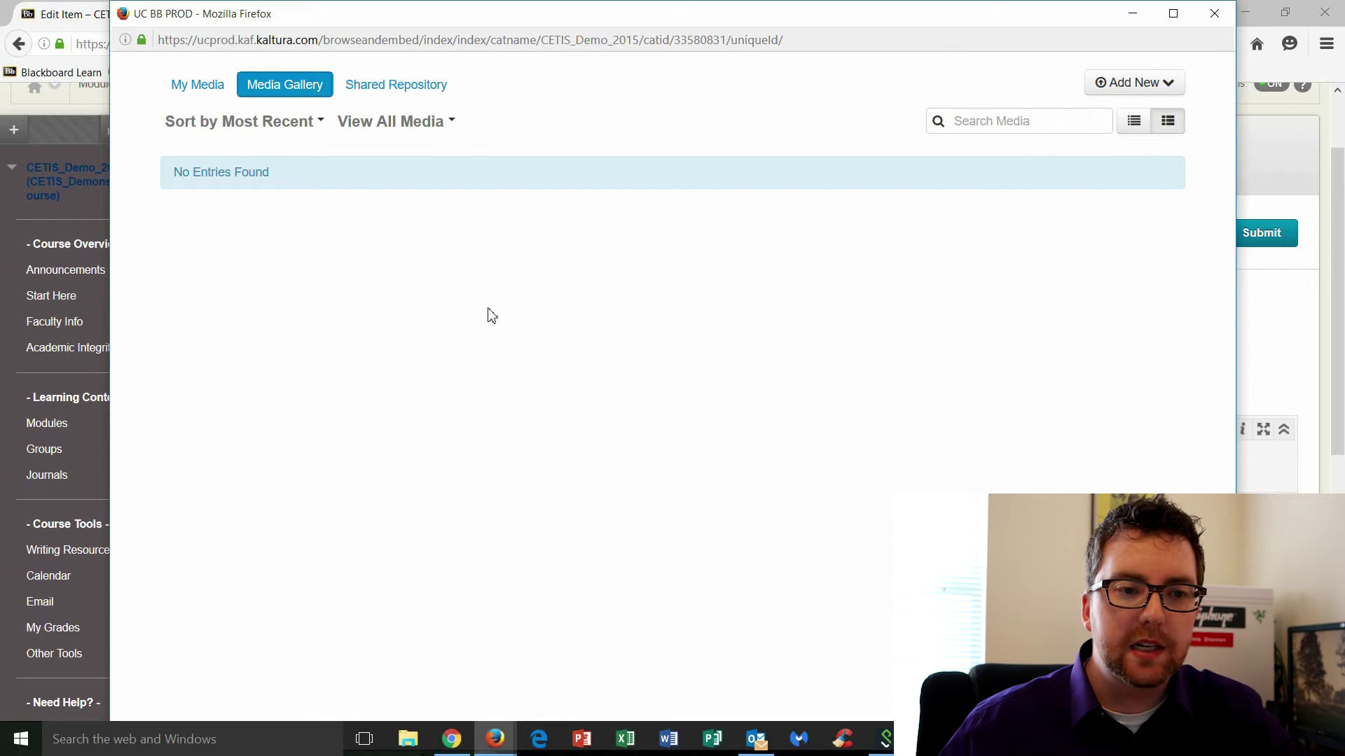
pyautogui.click(416, 93)
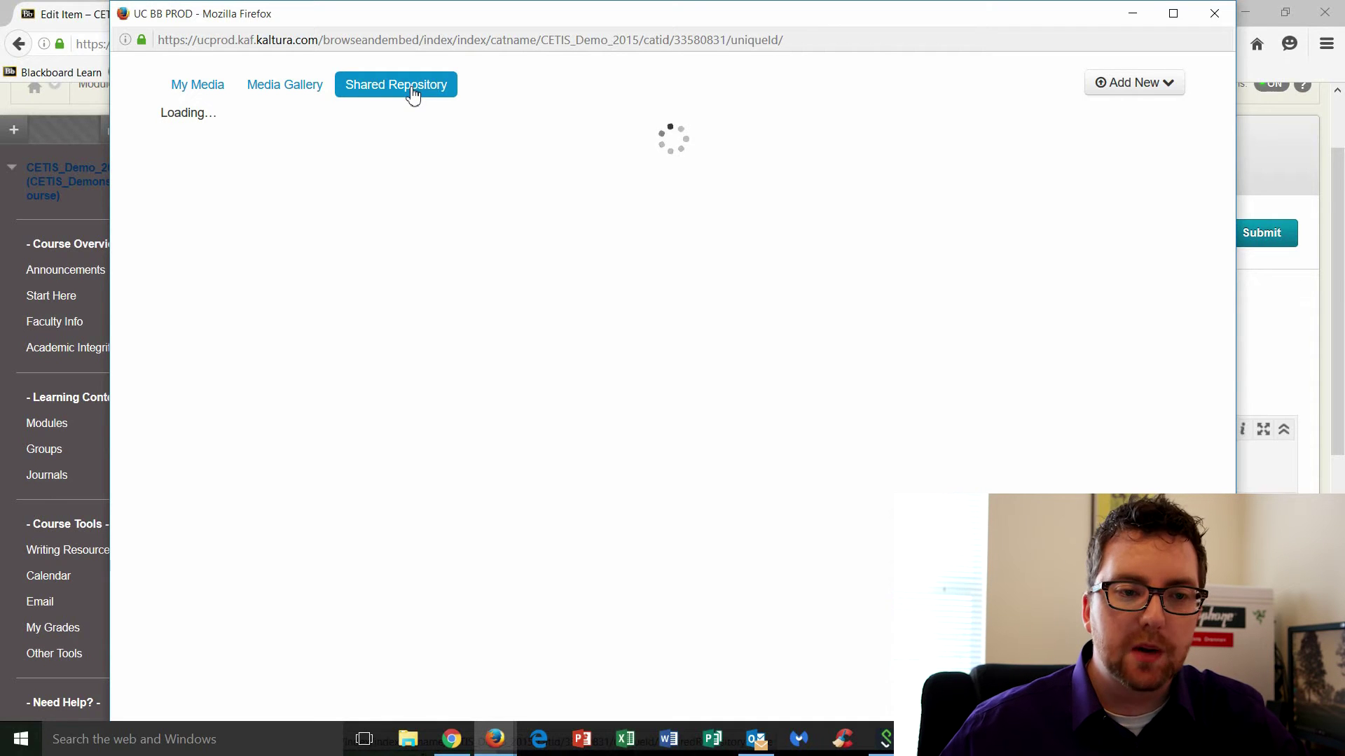
pyautogui.click(216, 92)
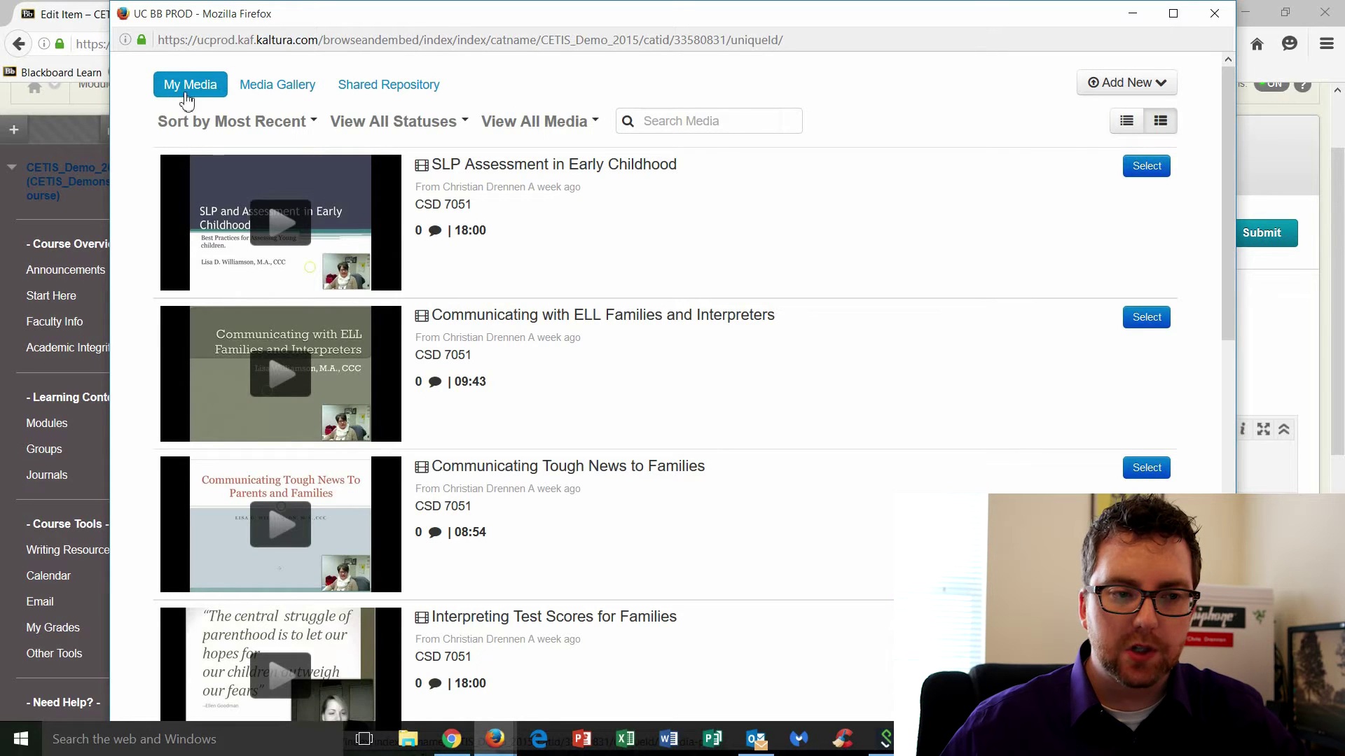
pyautogui.scroll(-12, 692, 249)
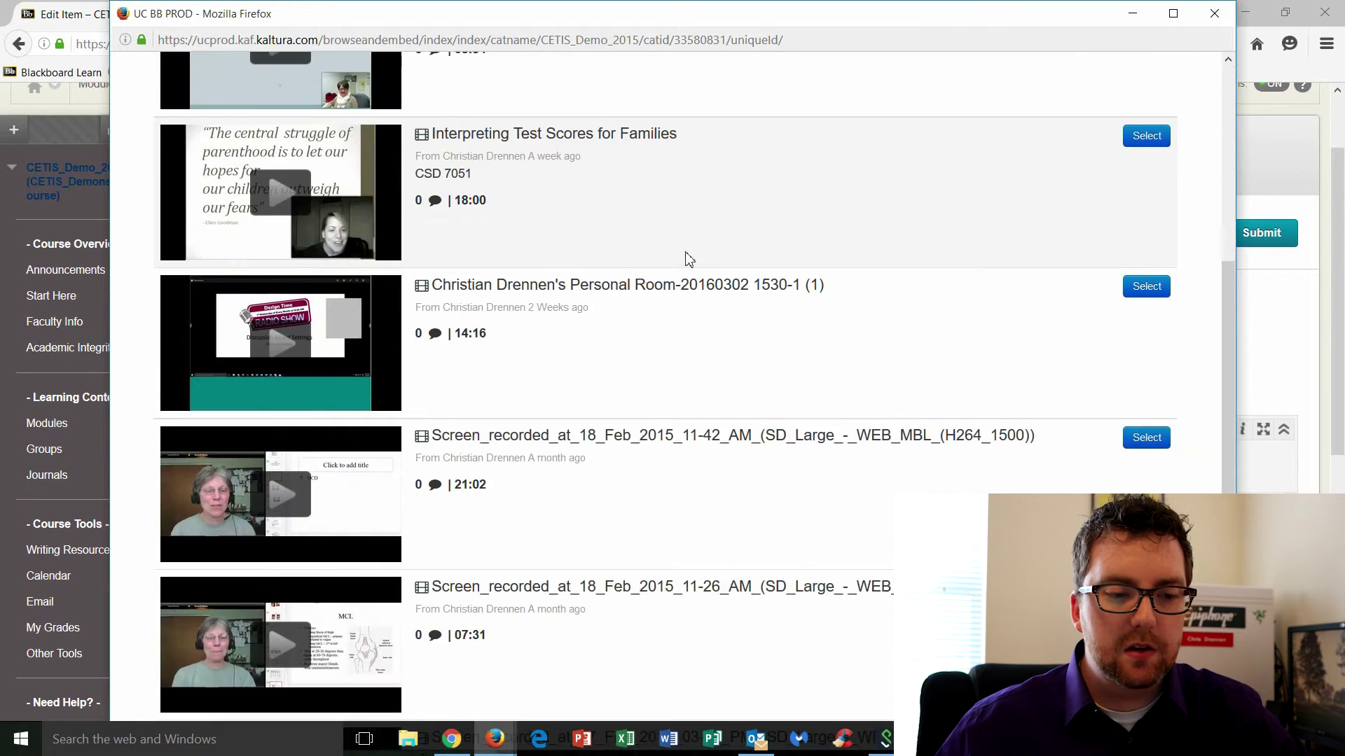
pyautogui.scroll(-2, 690, 255)
pyautogui.scroll(13, 686, 259)
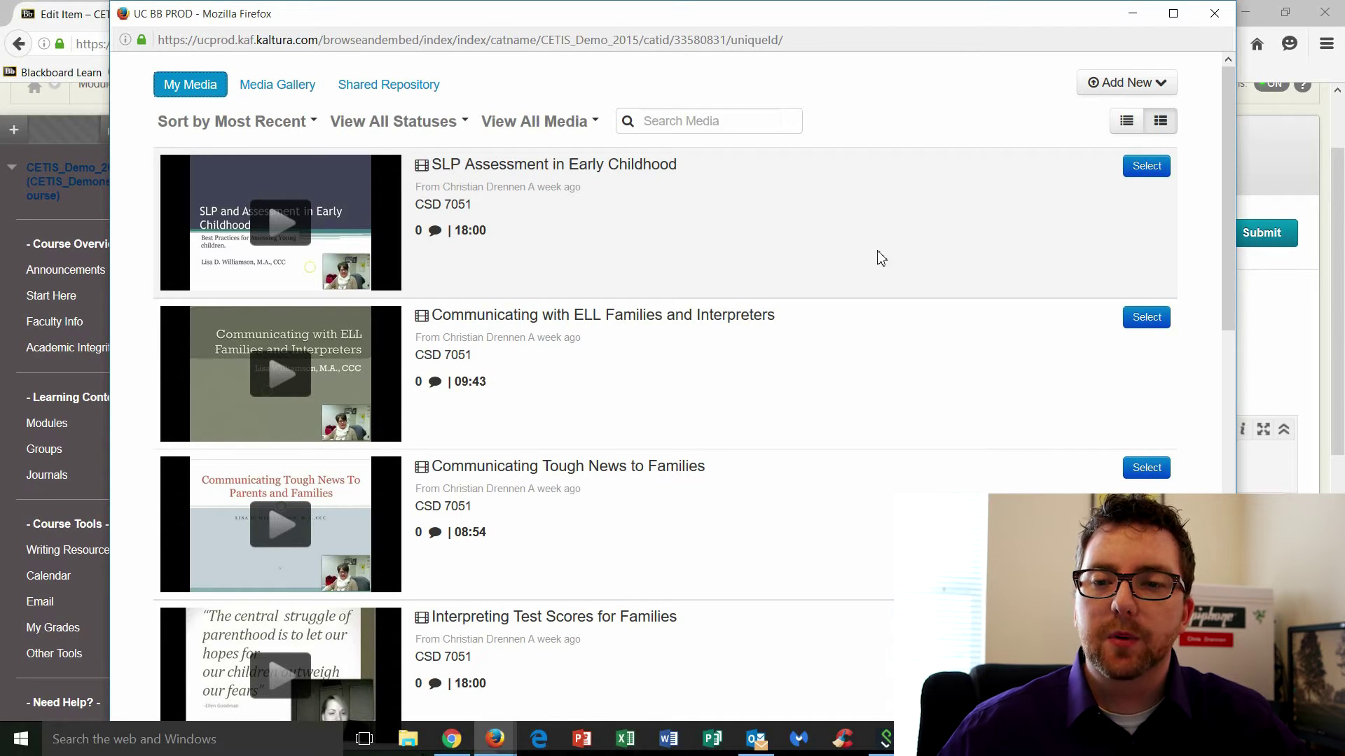
# - Choose Media Upload from the Add New menu to reach Kaltura's Upload Media page
pyautogui.click(1126, 88)
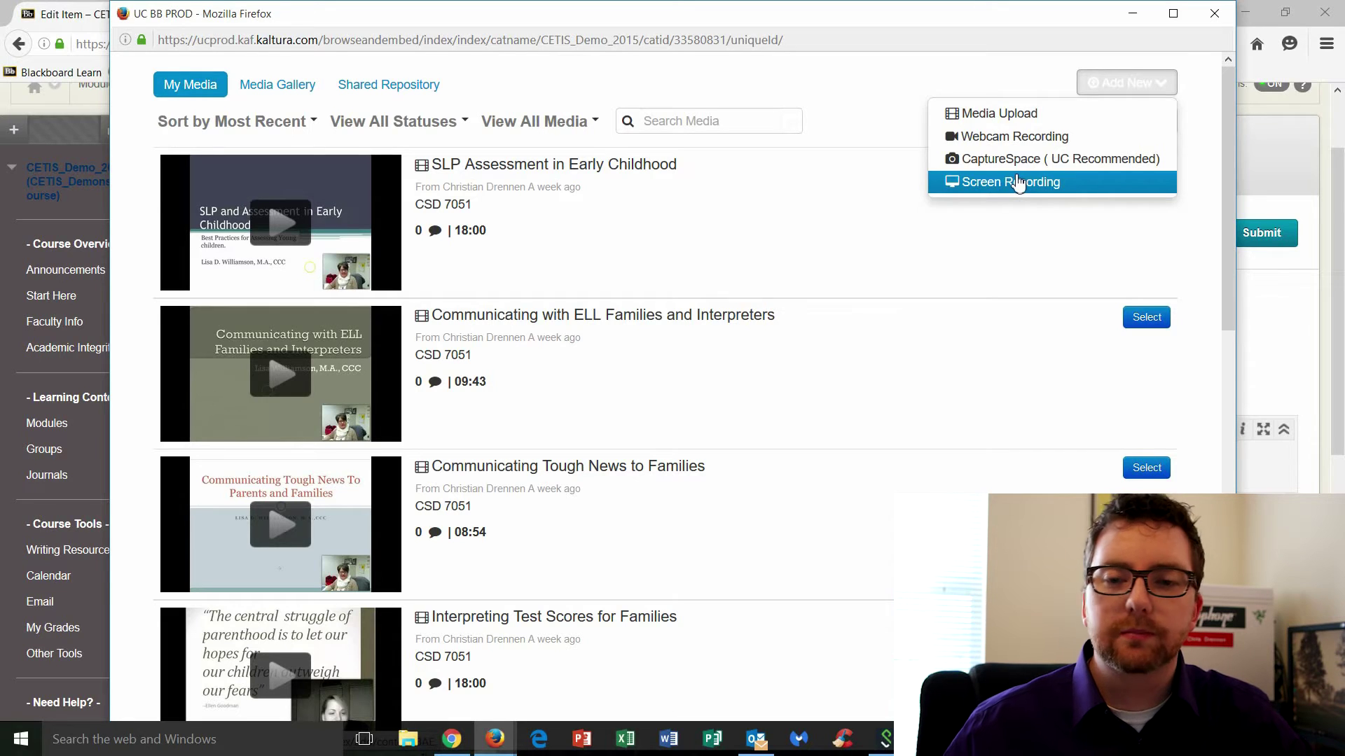
pyautogui.click(1014, 117)
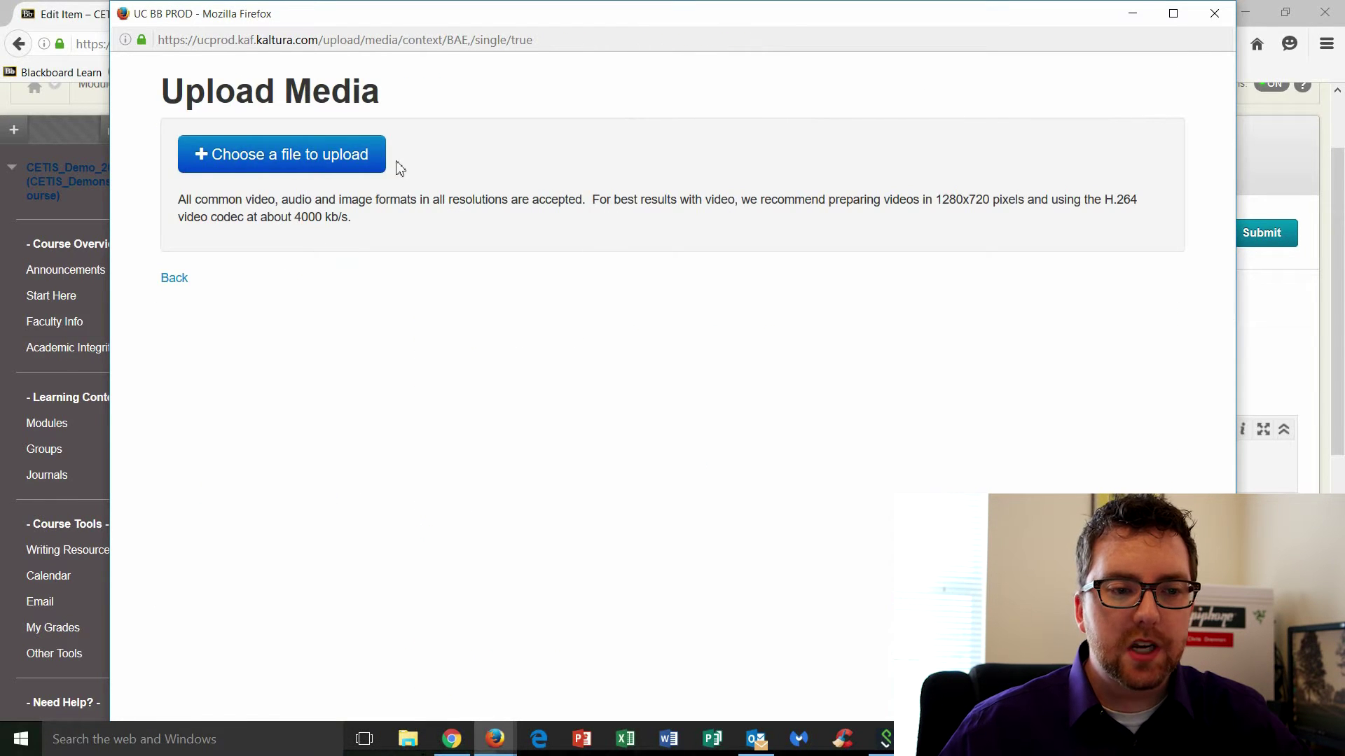
# - Upload audiodisplay.wmv from the Videos folder on TOSHIBA EXT (D:)
pyautogui.click(270, 160)
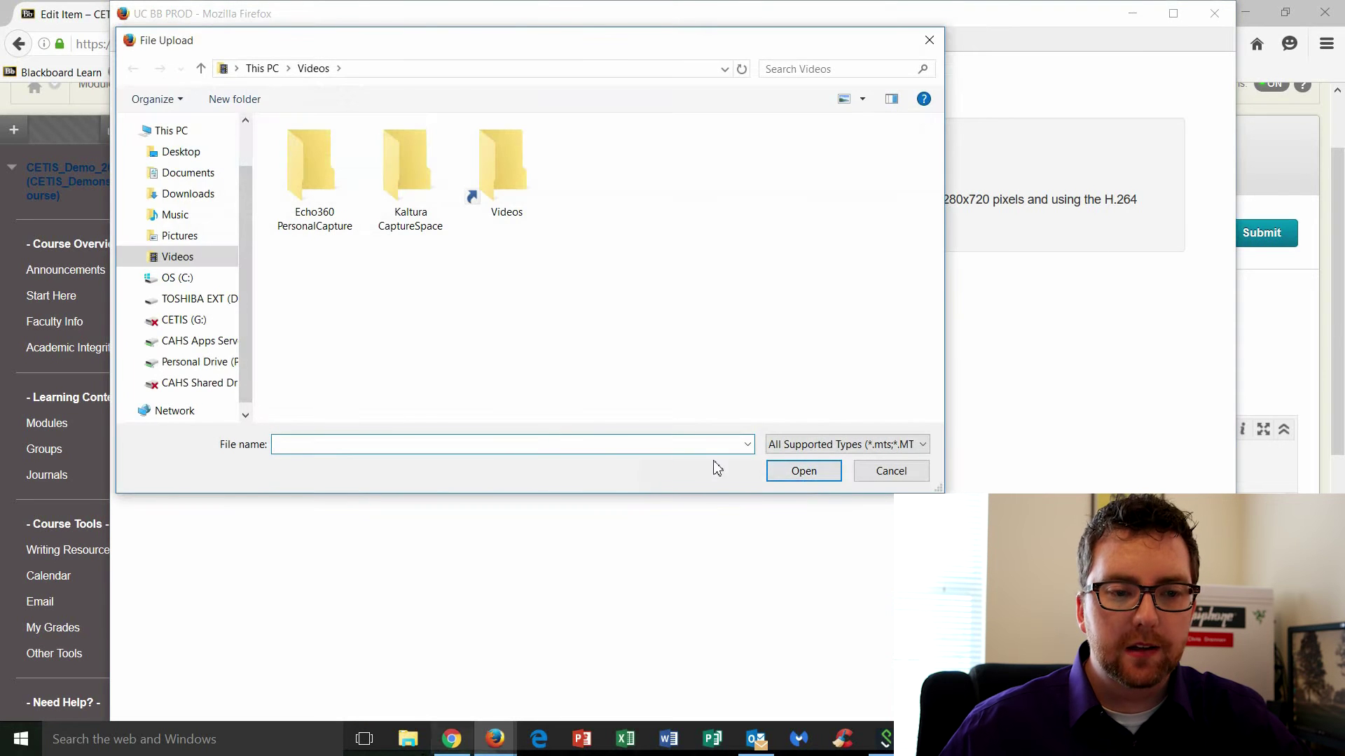
pyautogui.click(530, 202)
pyautogui.doubleClick(530, 202)
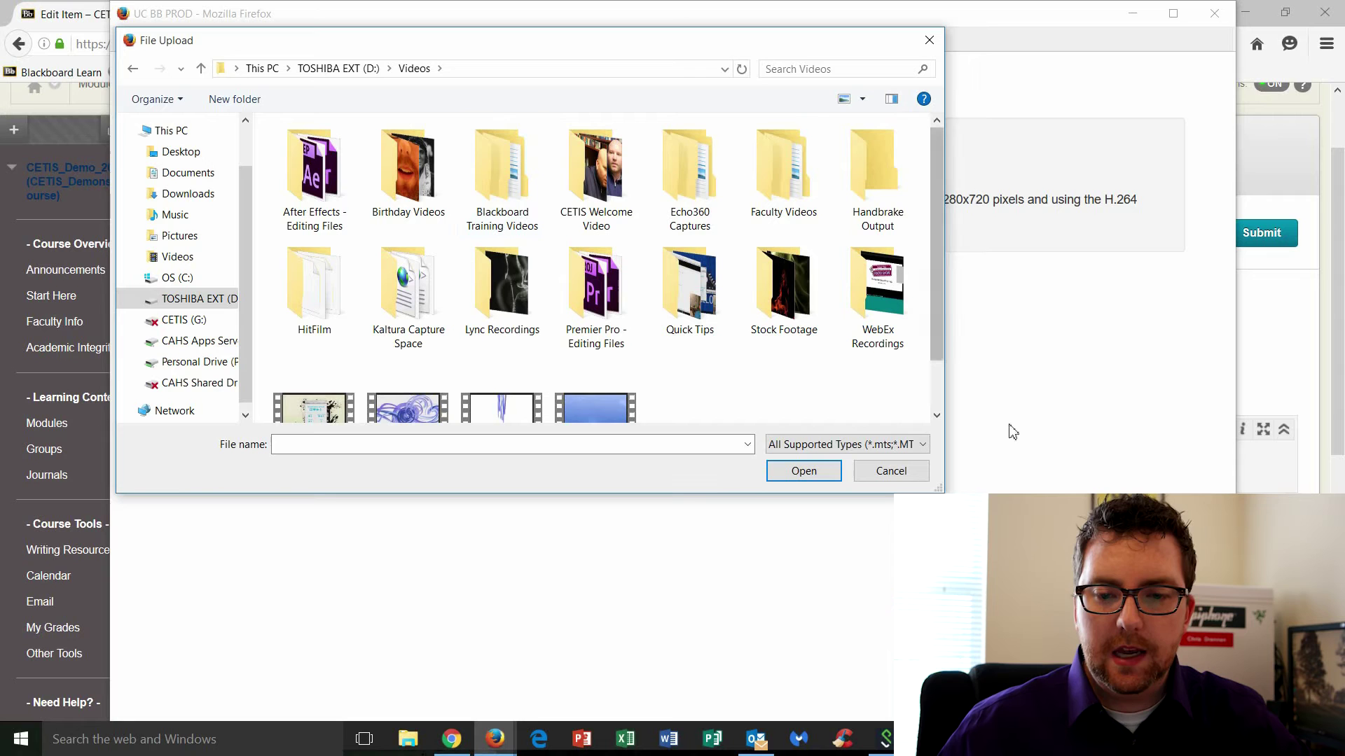
pyautogui.moveTo(941, 492); pyautogui.dragTo(1048, 596)
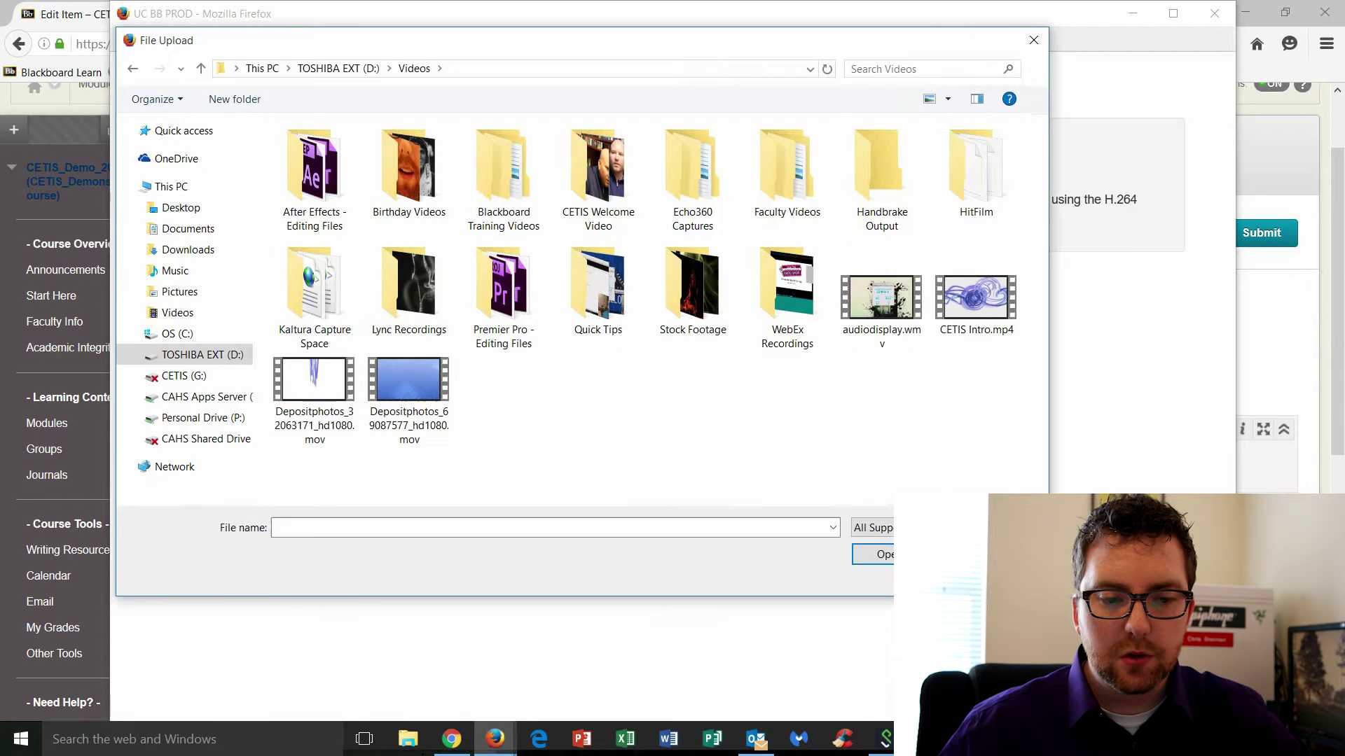
pyautogui.click(907, 327)
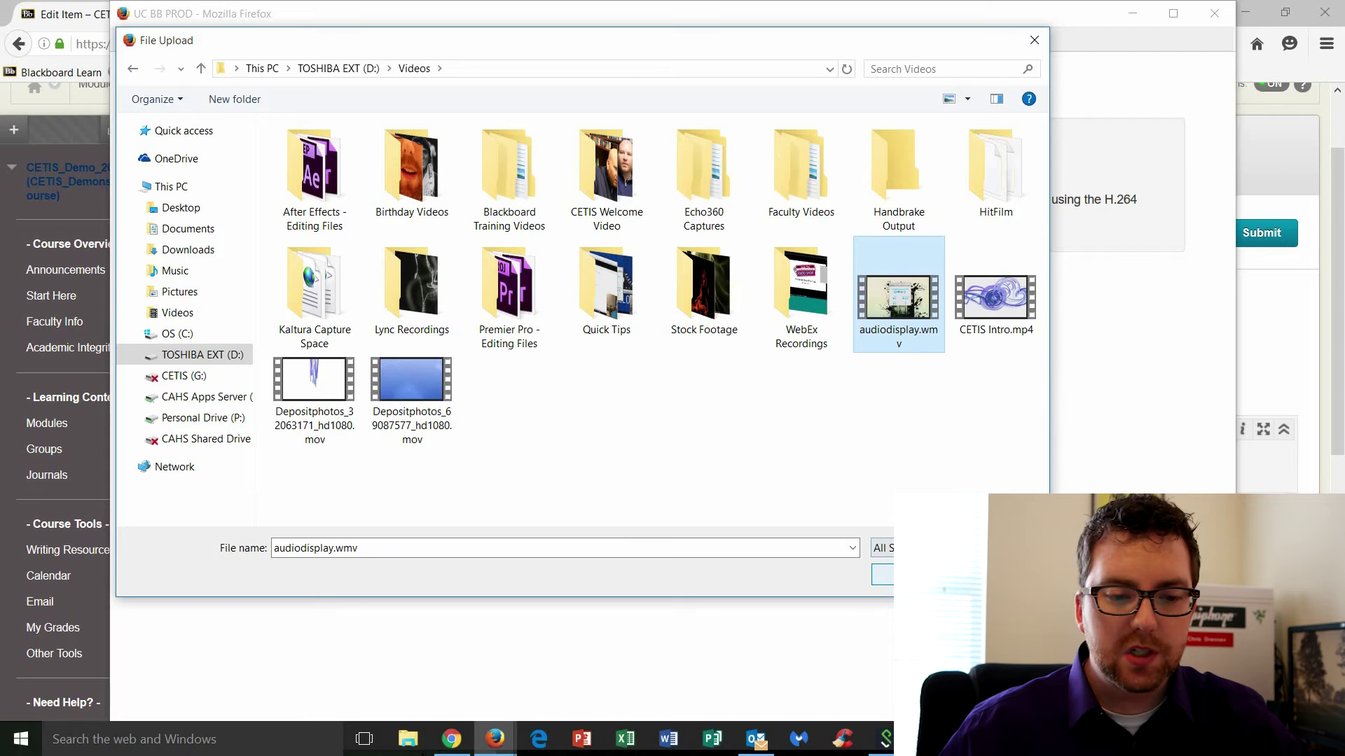
pyautogui.click(888, 580)
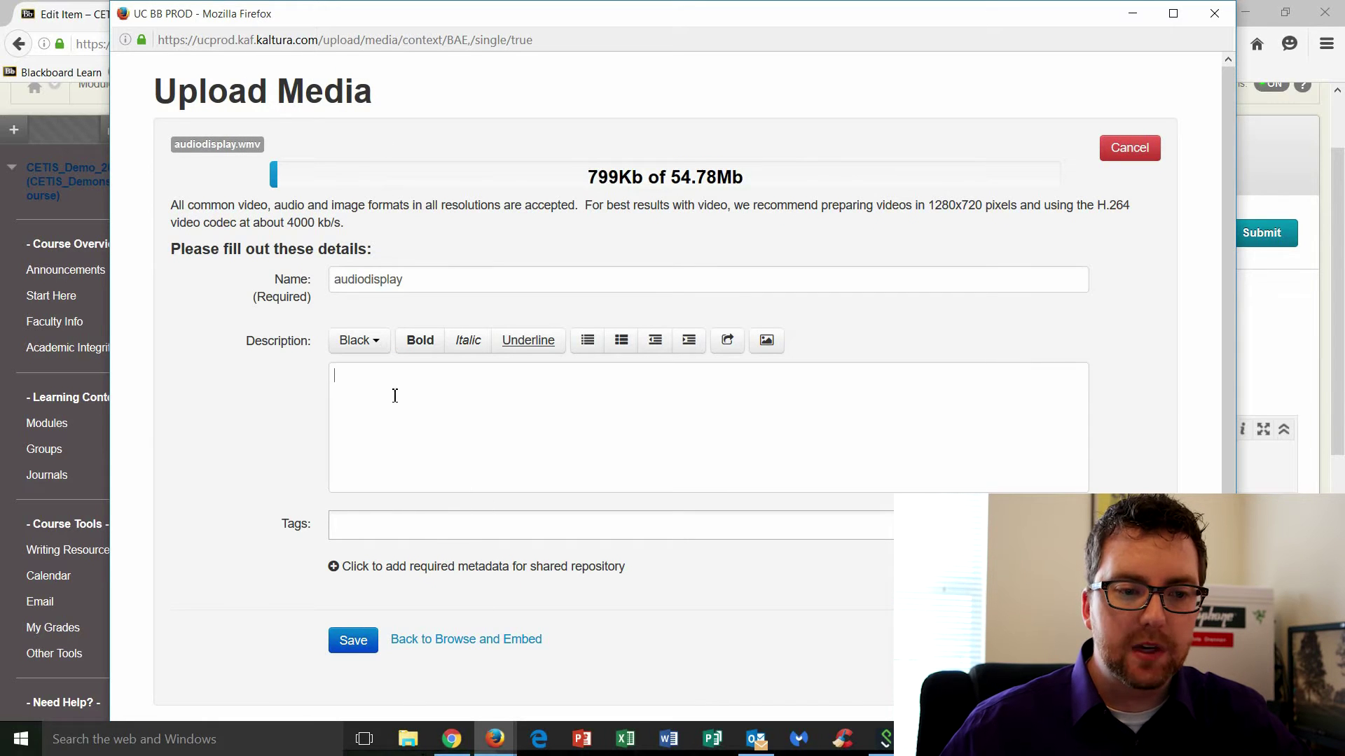
# - Name the video 'Presentation 1' and give it the description 'Kaltura capture space recording'
pyautogui.doubleClick(463, 294)
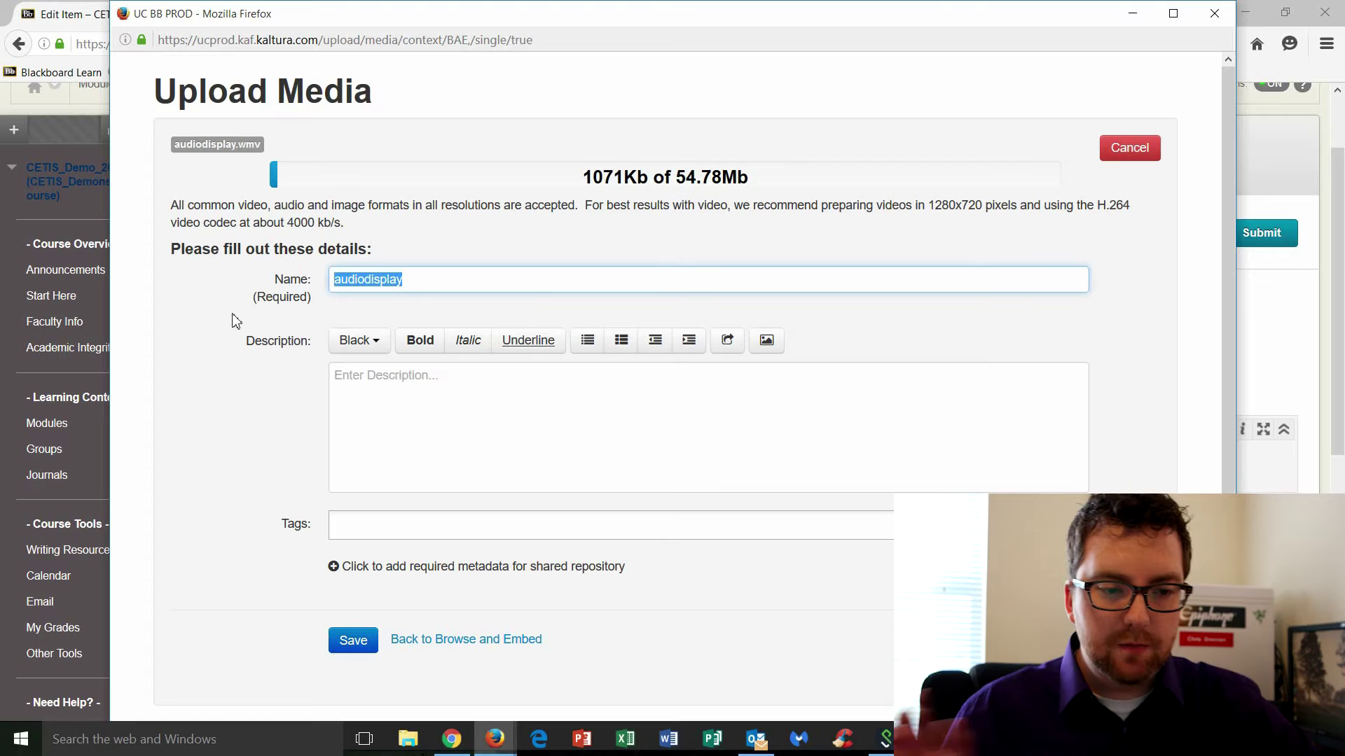
pyautogui.write('Presen')
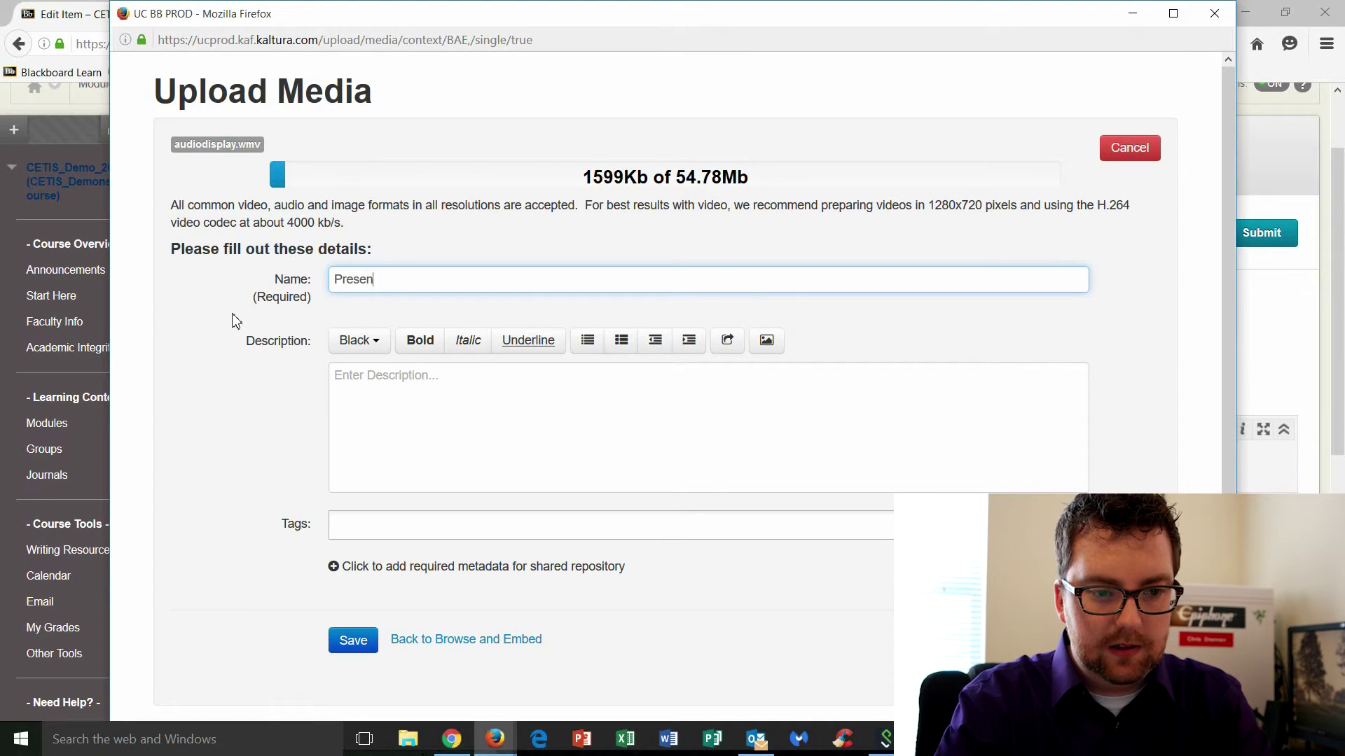
pyautogui.write('tation 1')
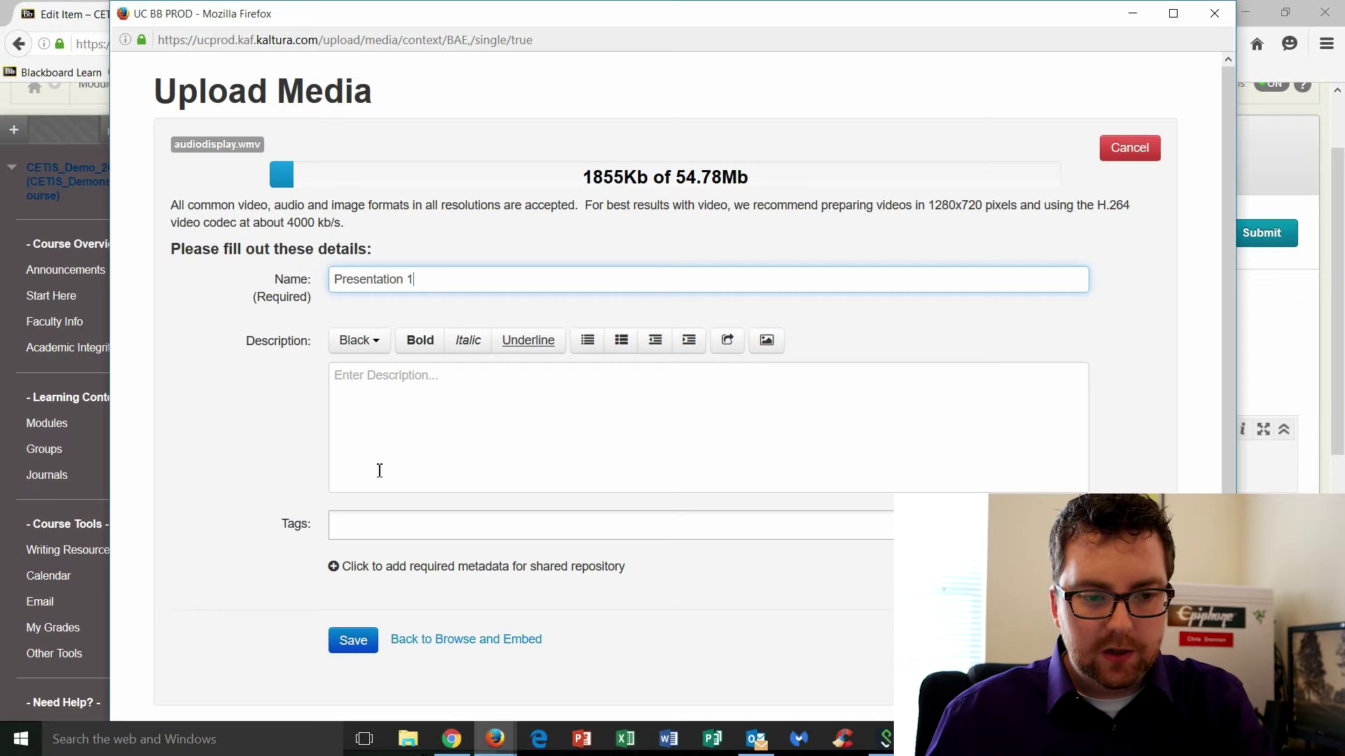
pyautogui.click(379, 471)
pyautogui.write('Kaltur')
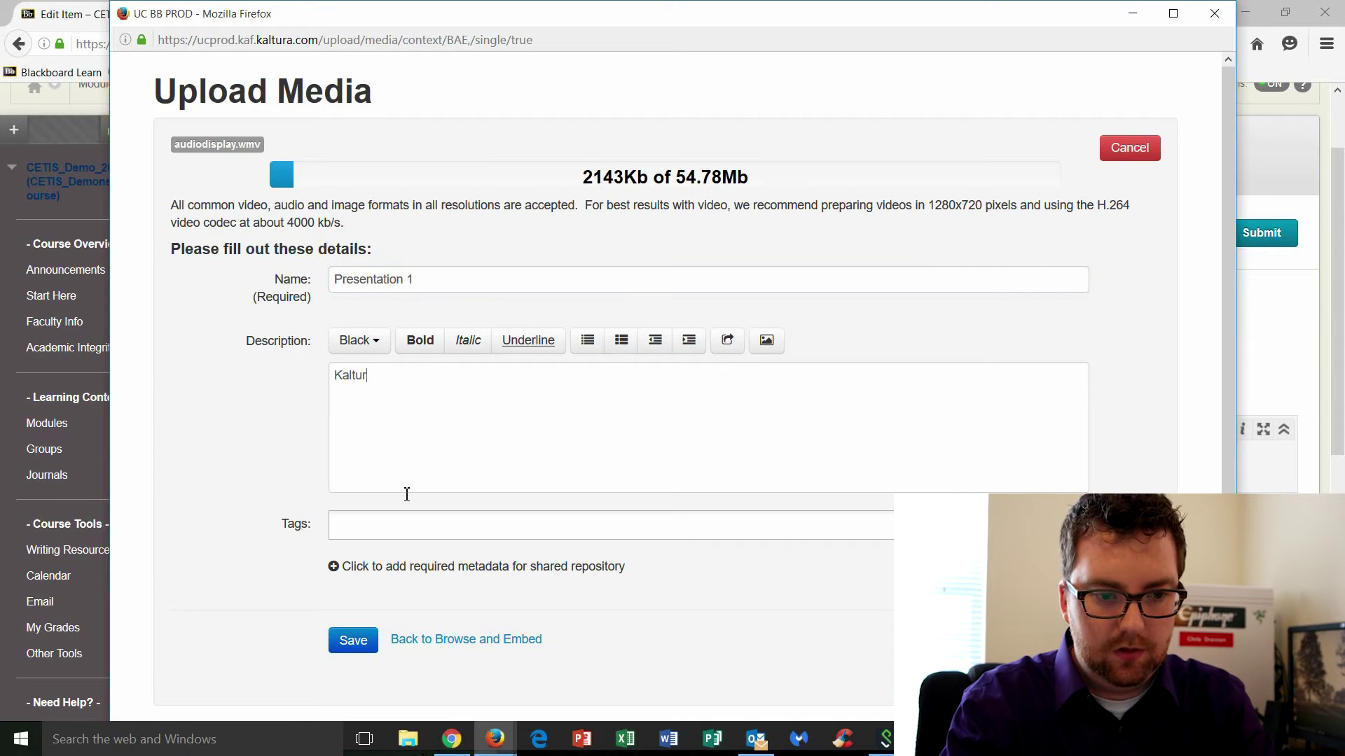
pyautogui.write('a capture ')
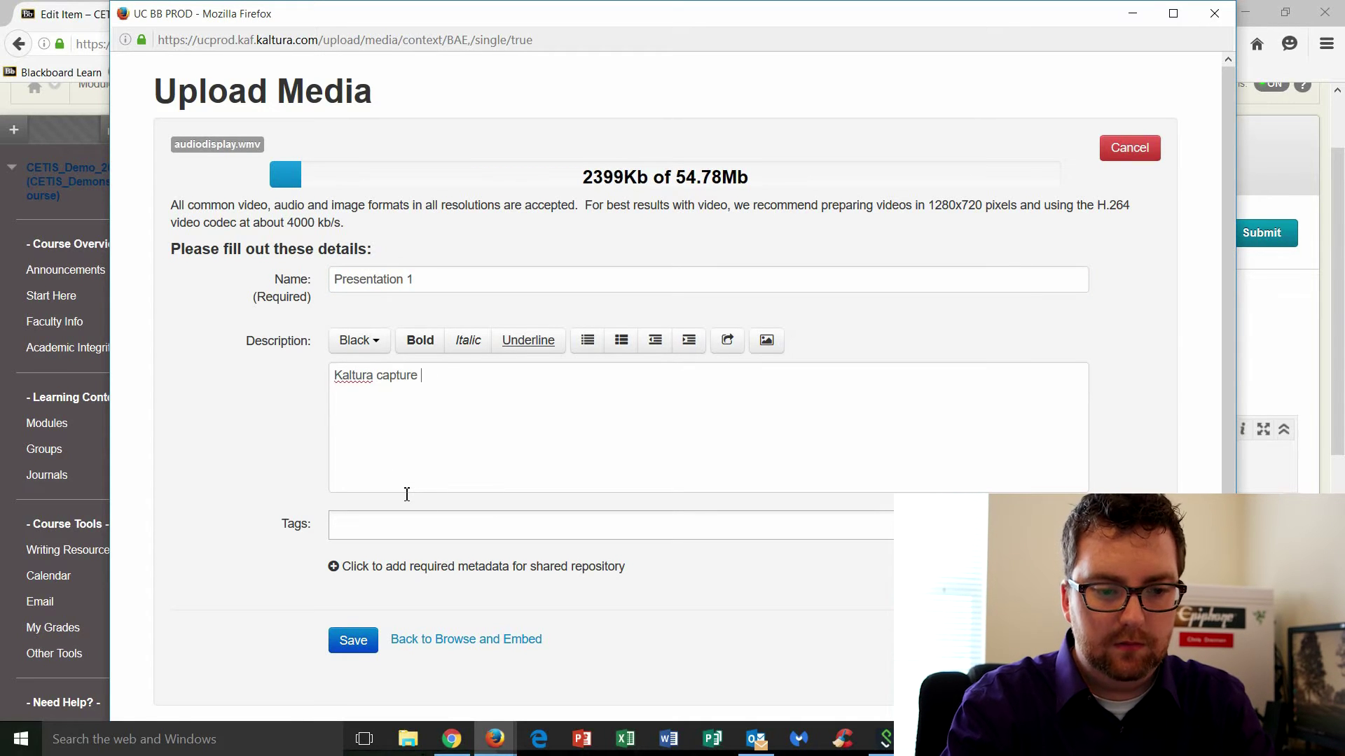
pyautogui.write('space recording')
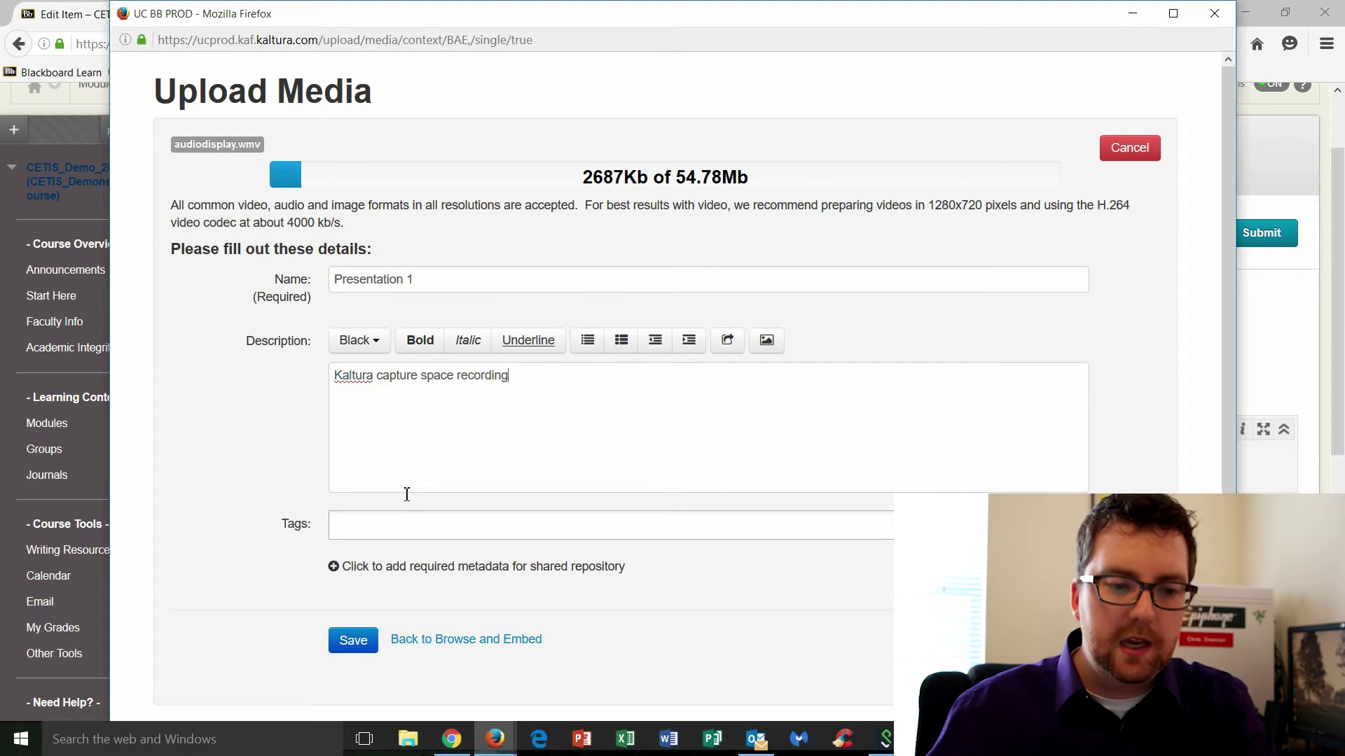
pyautogui.click(384, 523)
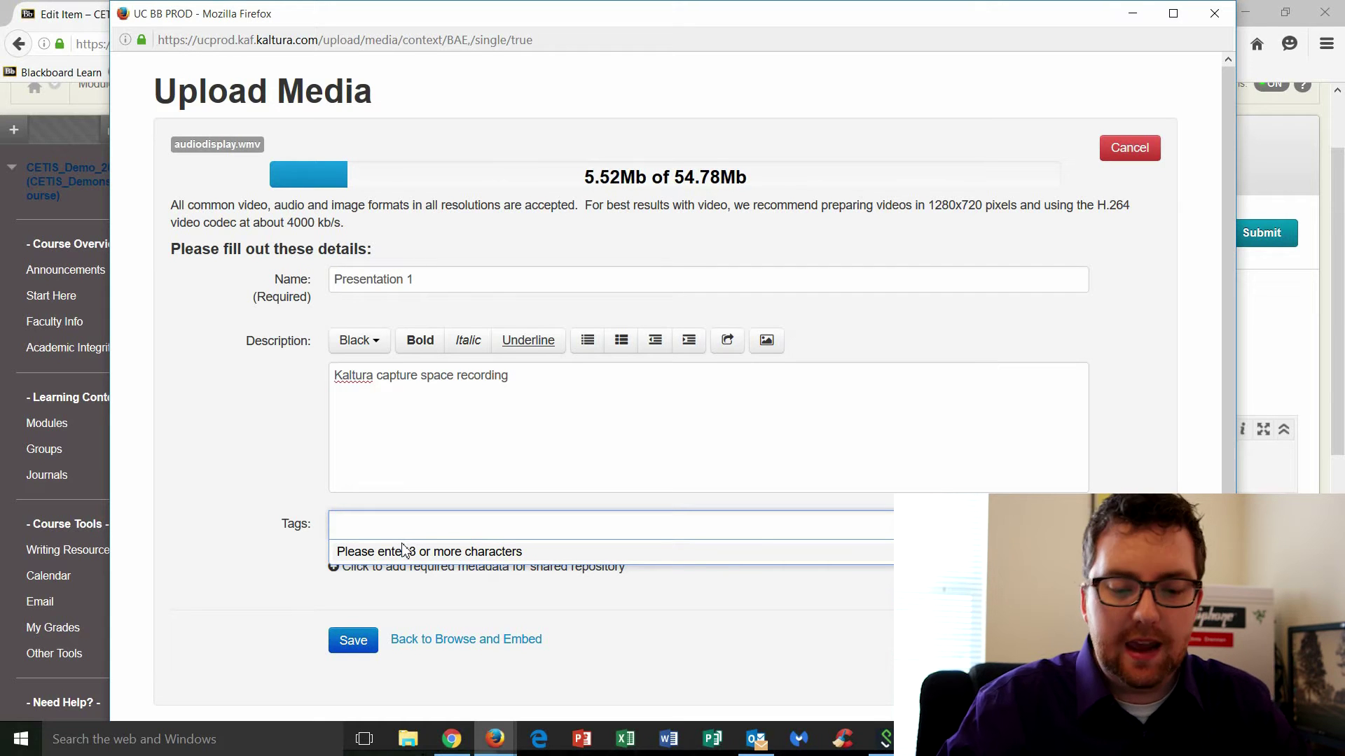
# - Add the kaf_global_channel and cahs tags from the tag suggestions
pyautogui.write('af')
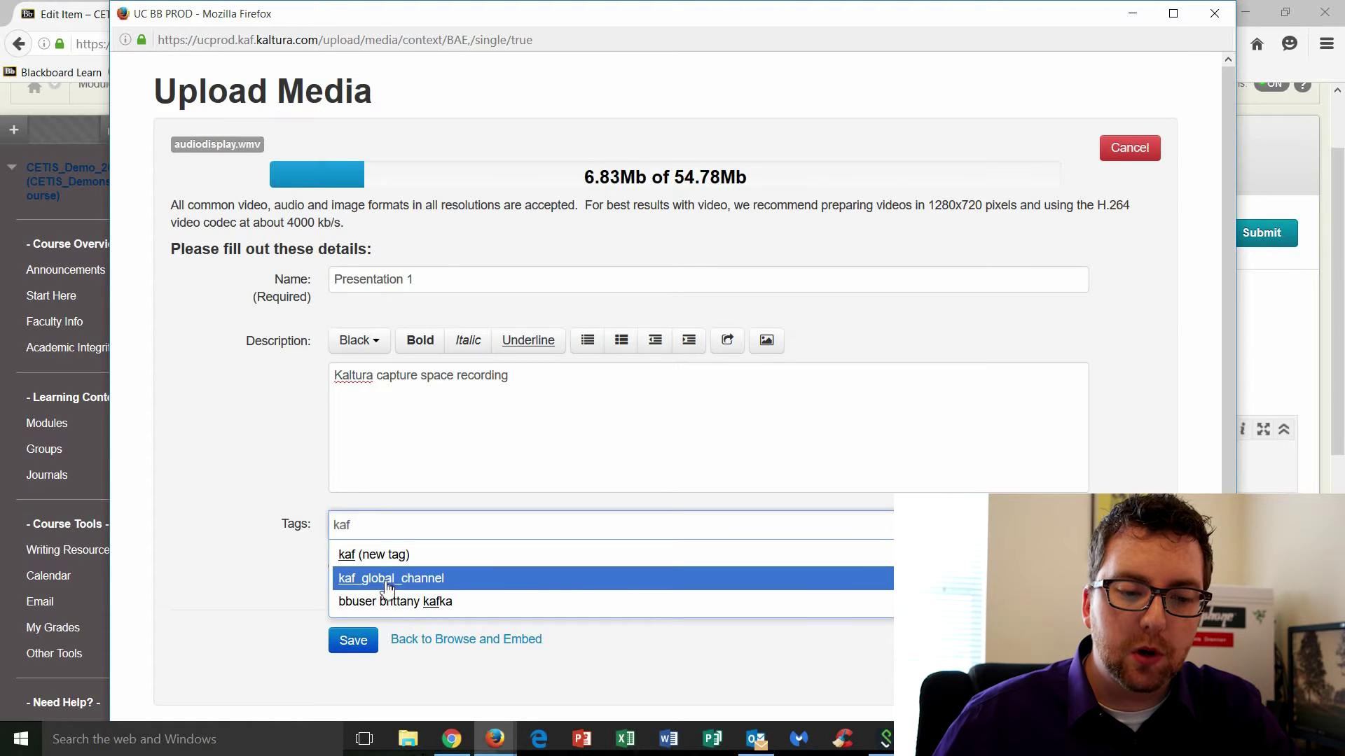
pyautogui.click(423, 578)
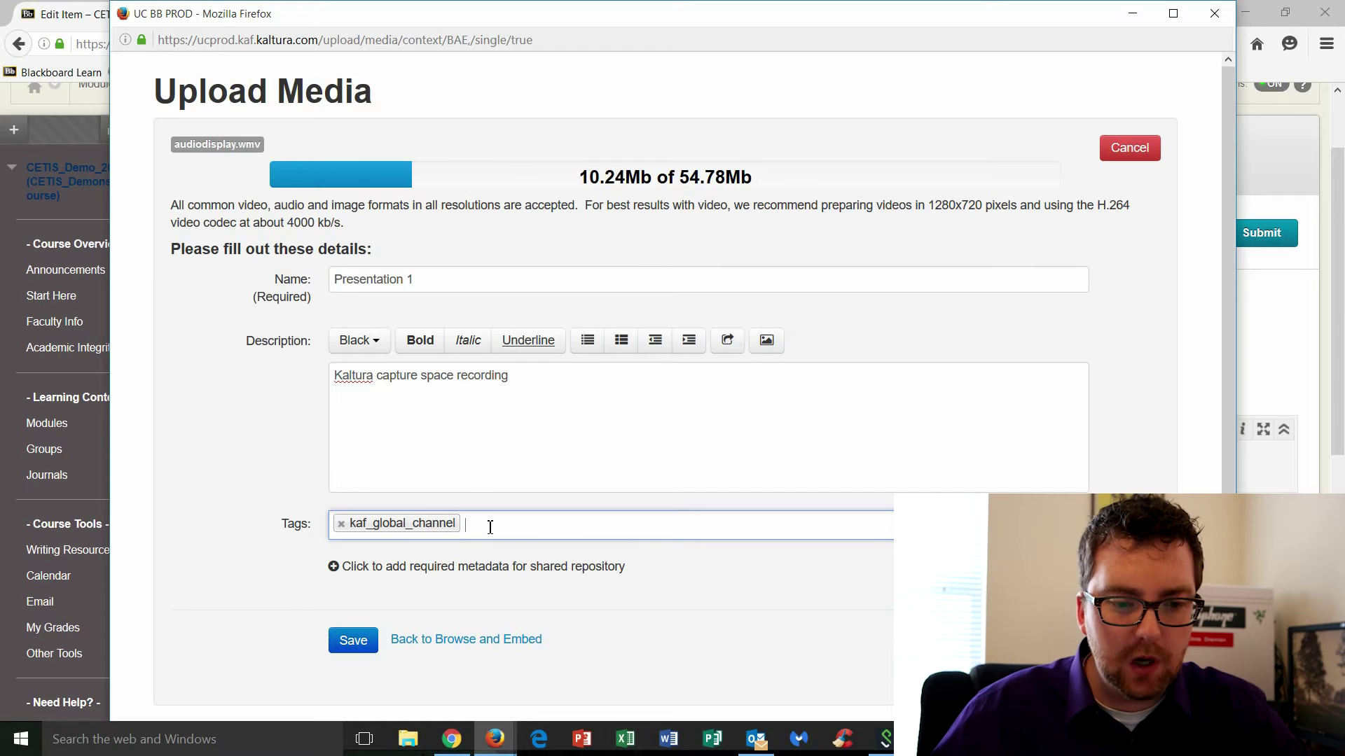
pyautogui.click(544, 537)
pyautogui.write('cahs')
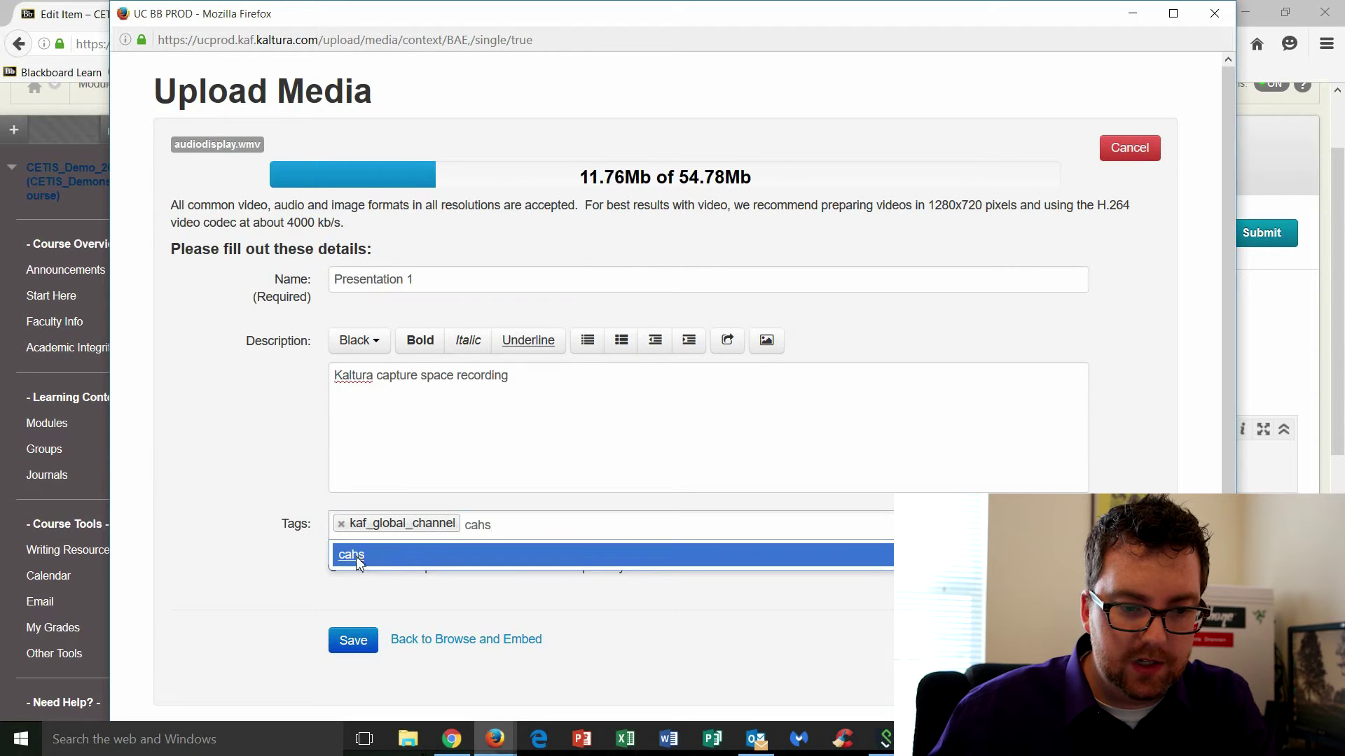
pyautogui.click(359, 555)
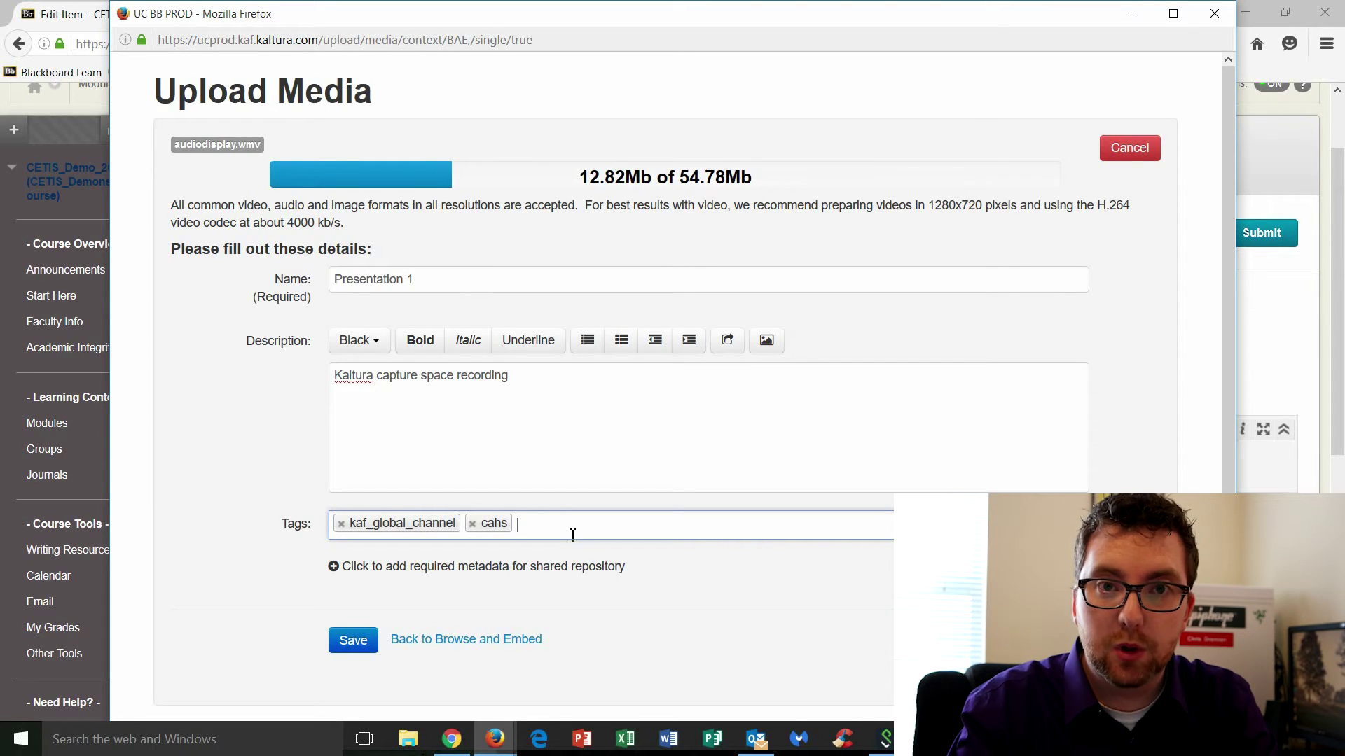
# - Discard a partial username tag and create a new tag with the presenter's full name
pyautogui.write('bbus')
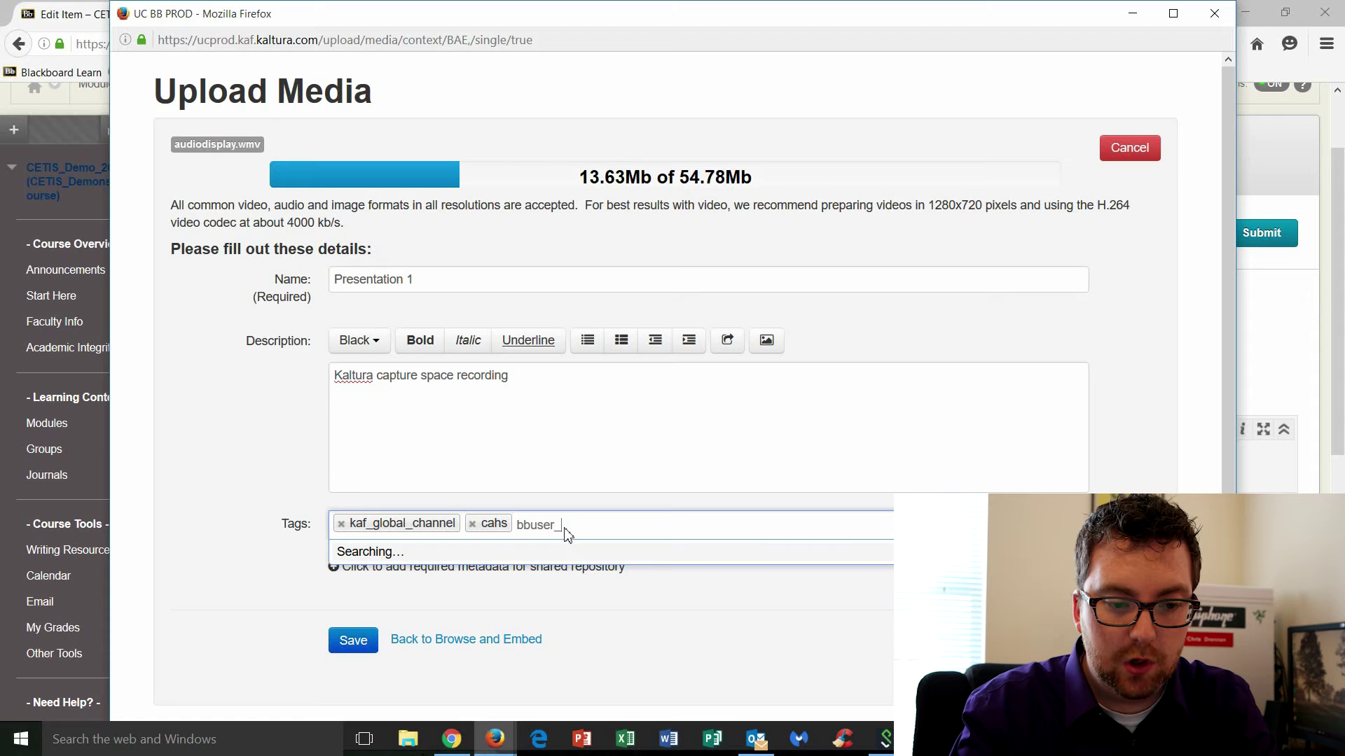
pyautogui.write('er_drennen')
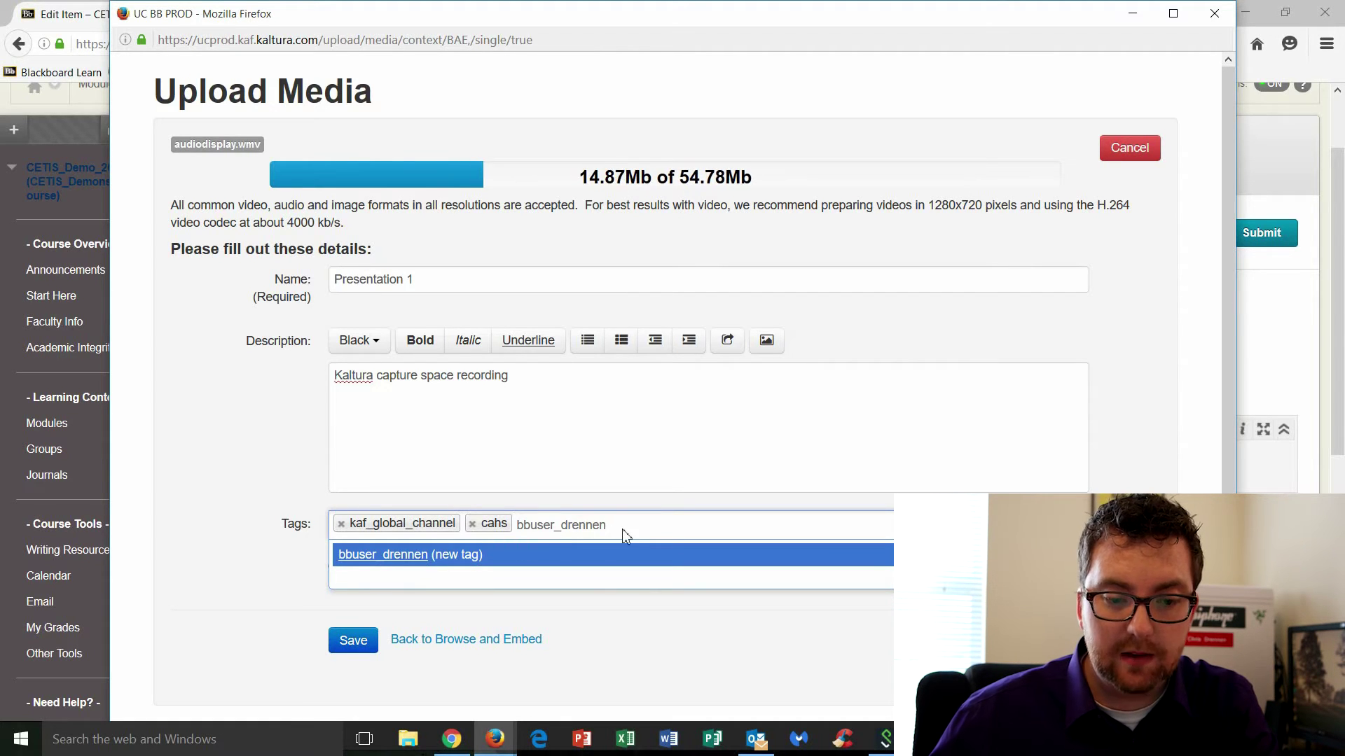
pyautogui.press('Escape')
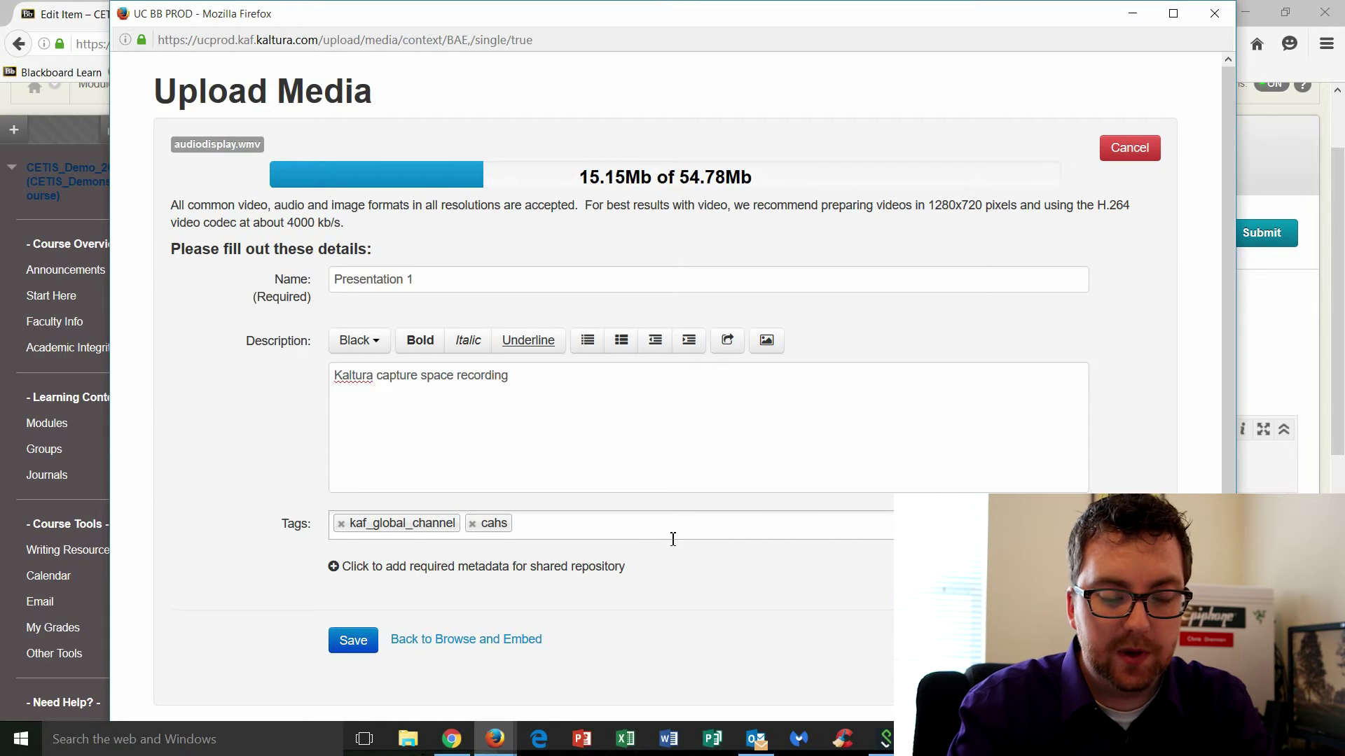
pyautogui.click(672, 539)
pyautogui.write('chris drennen')
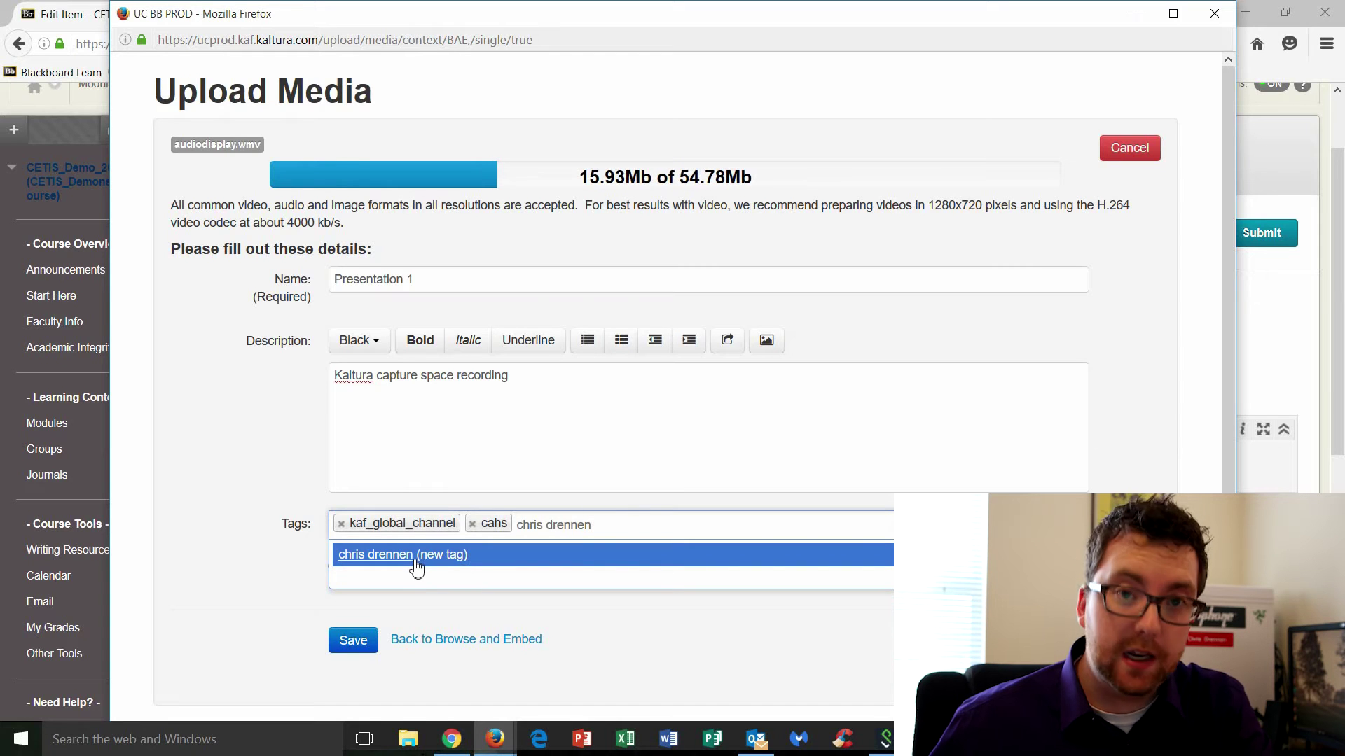
pyautogui.click(416, 566)
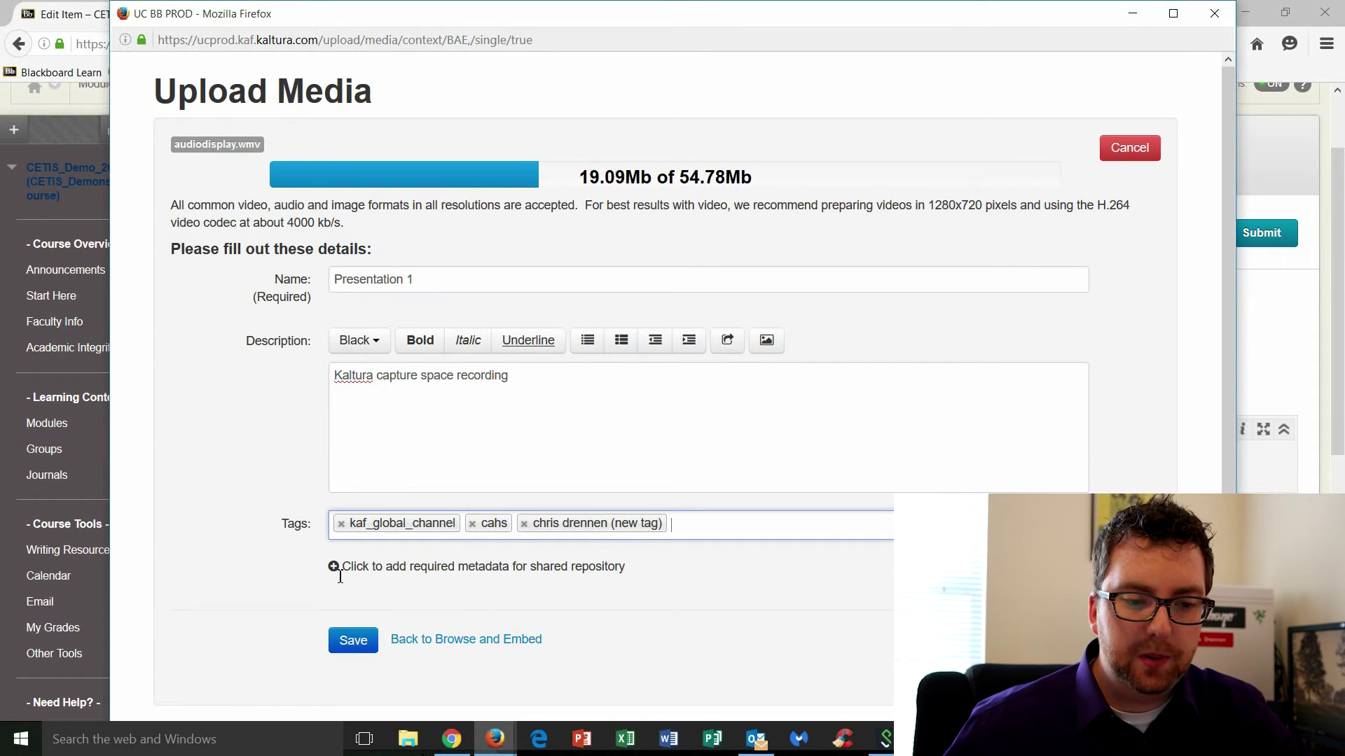
pyautogui.click(381, 569)
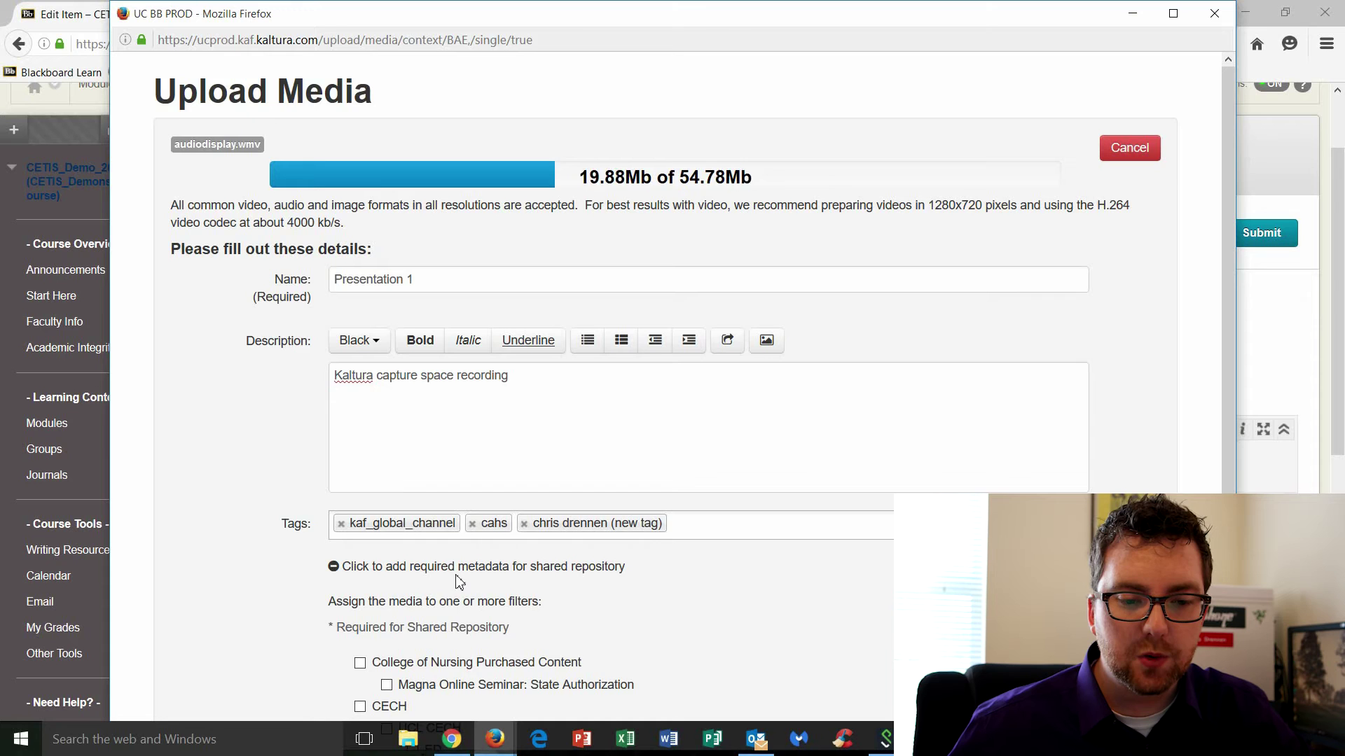
pyautogui.scroll(-5, 459, 581)
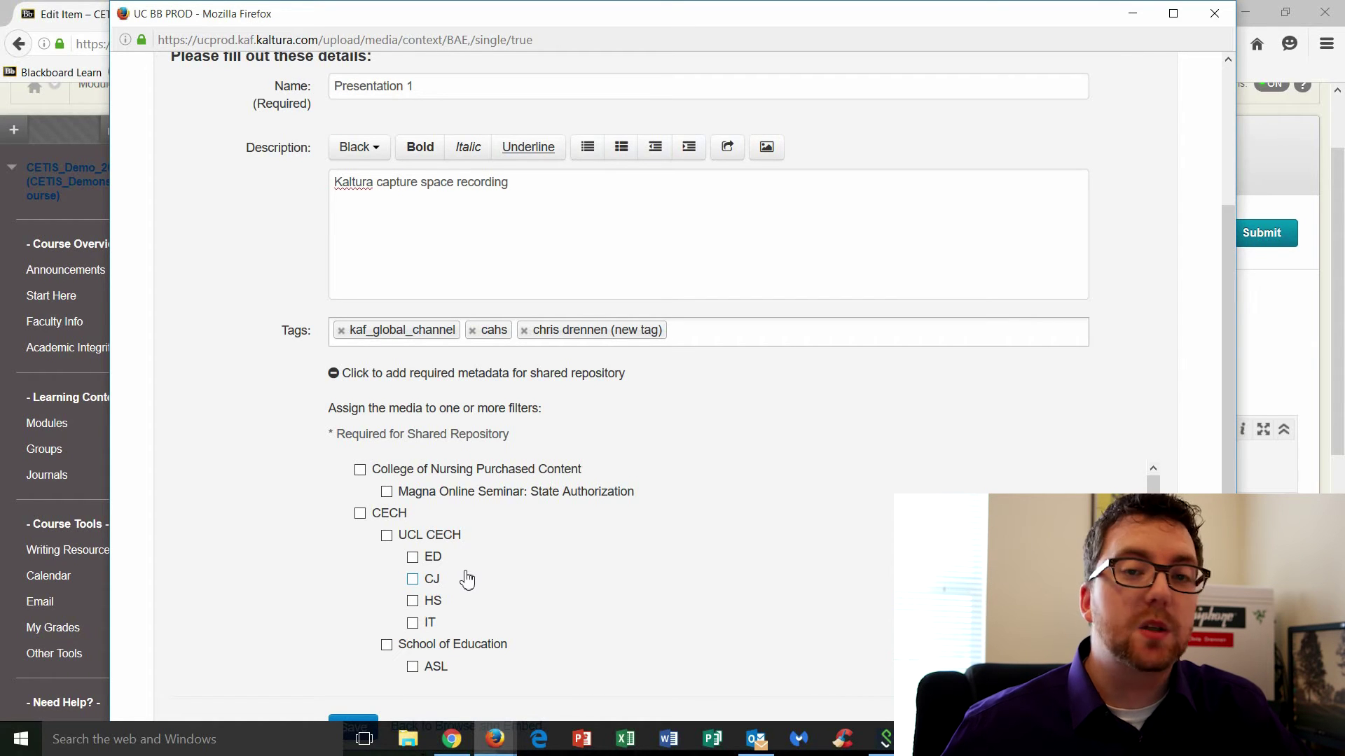
pyautogui.scroll(-1, 463, 578)
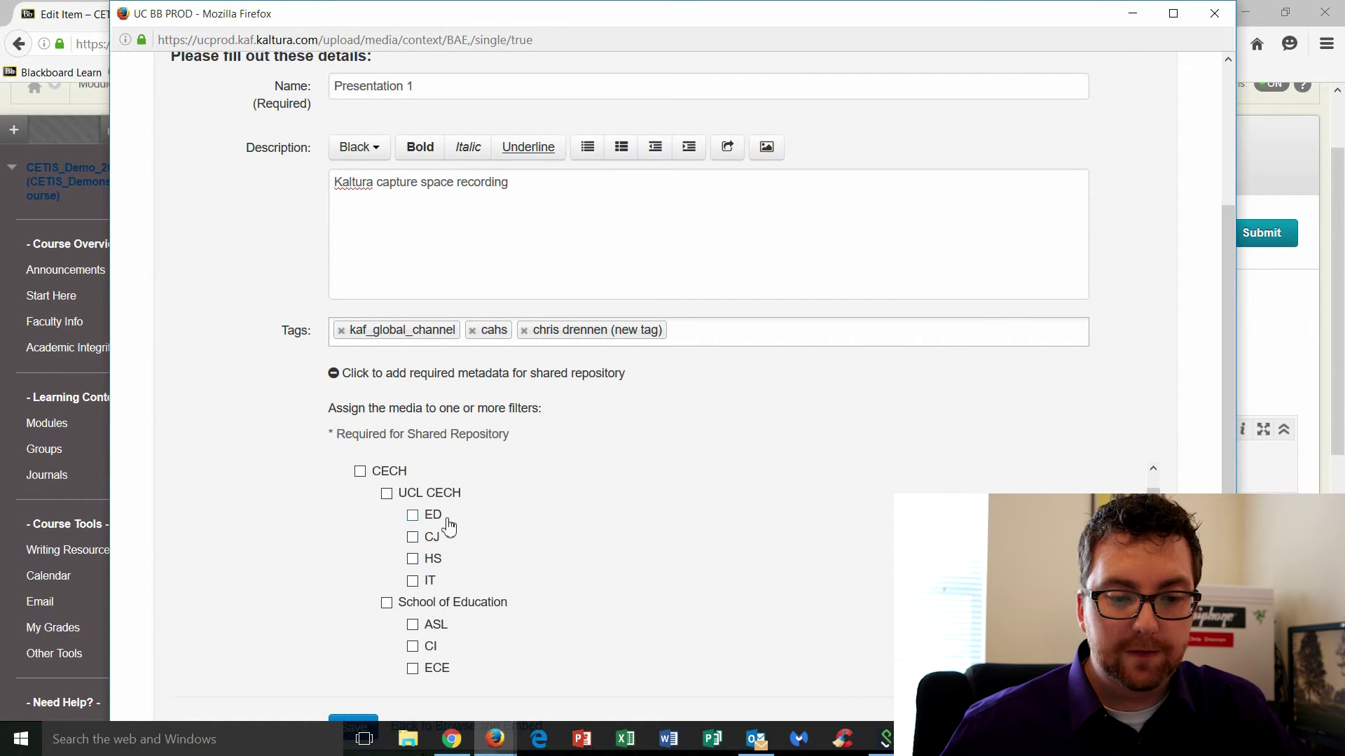
pyautogui.scroll(-1, 549, 616)
pyautogui.scroll(-4, 549, 616)
pyautogui.scroll(-2, 518, 602)
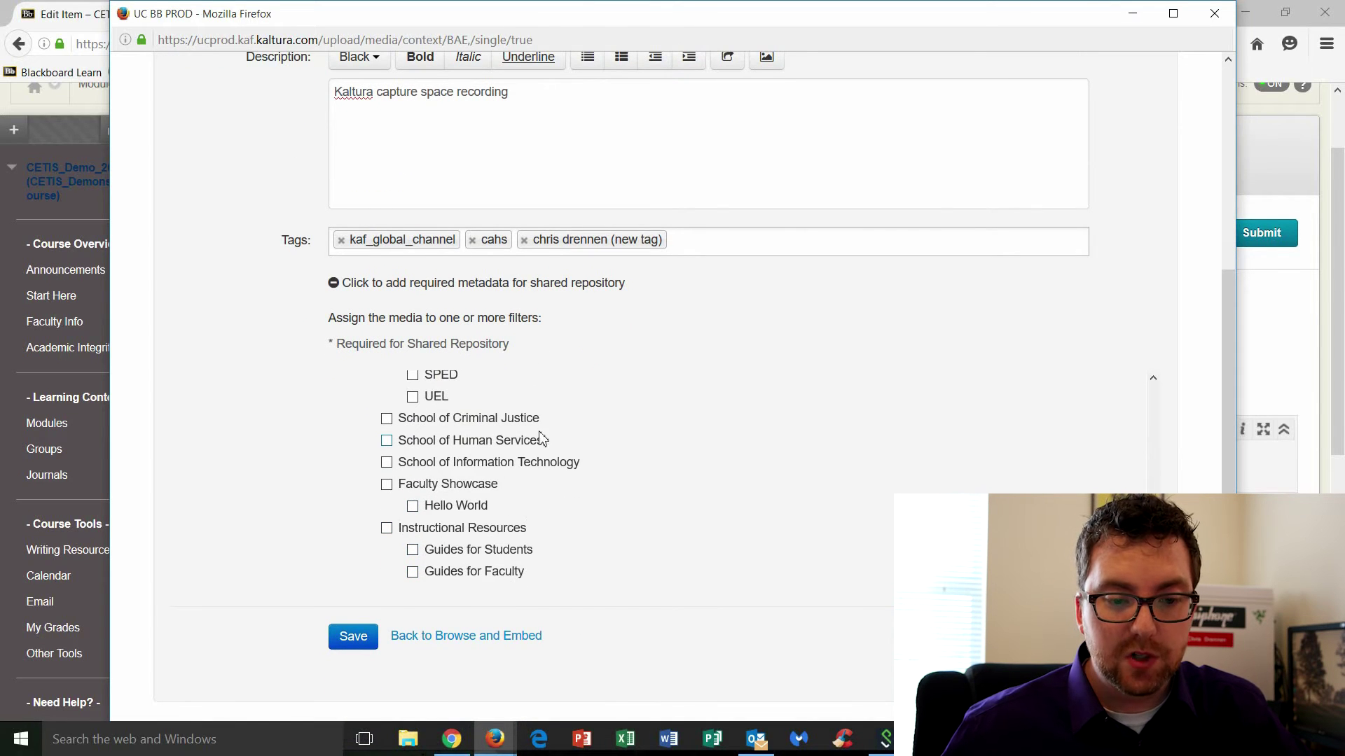
pyautogui.scroll(3, 573, 564)
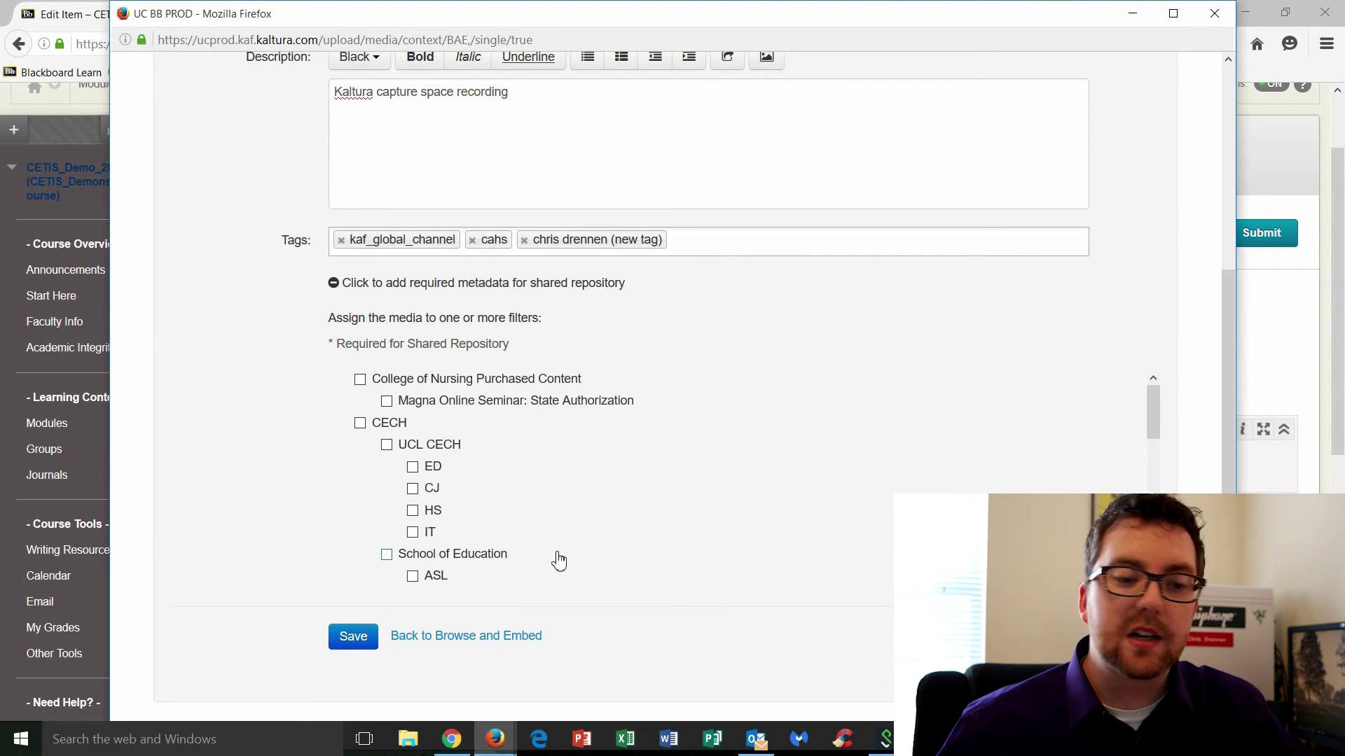
pyautogui.click(334, 283)
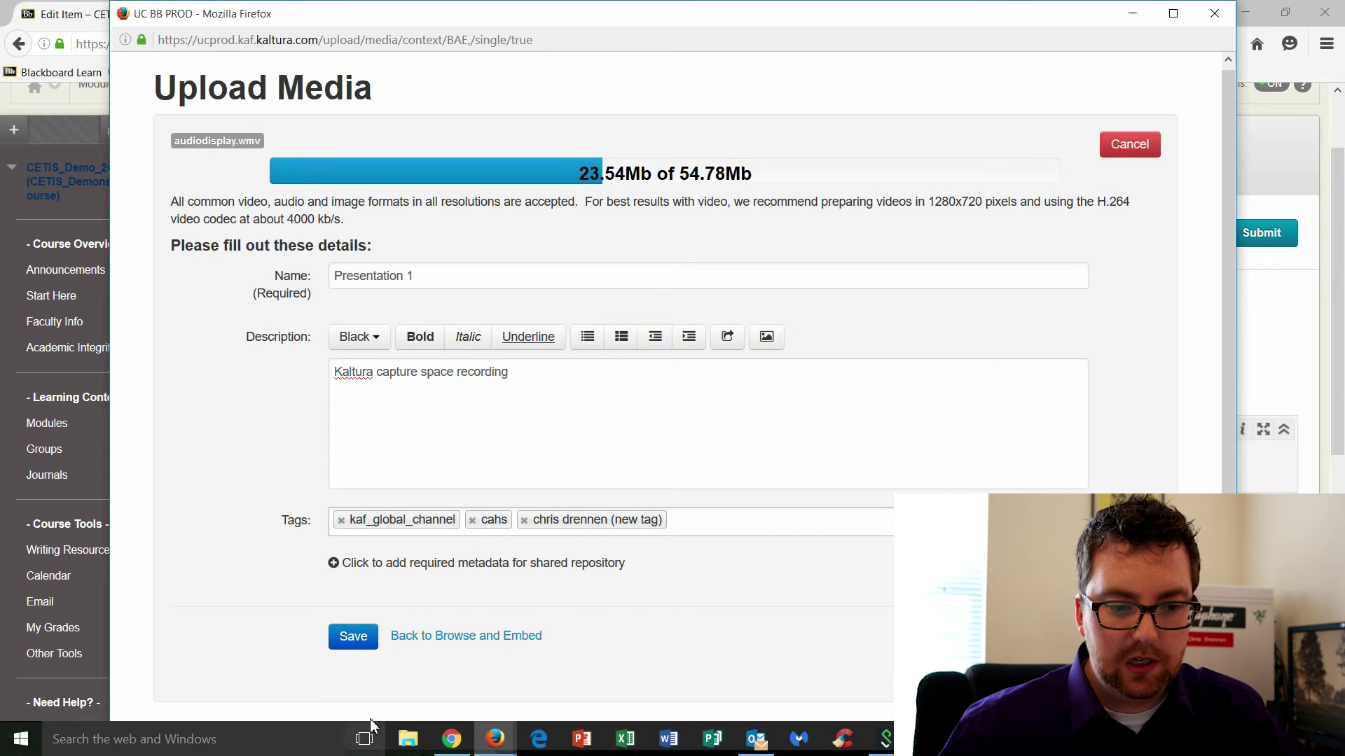
# - Save the Presentation 1 details with its description and three tags
pyautogui.click(369, 639)
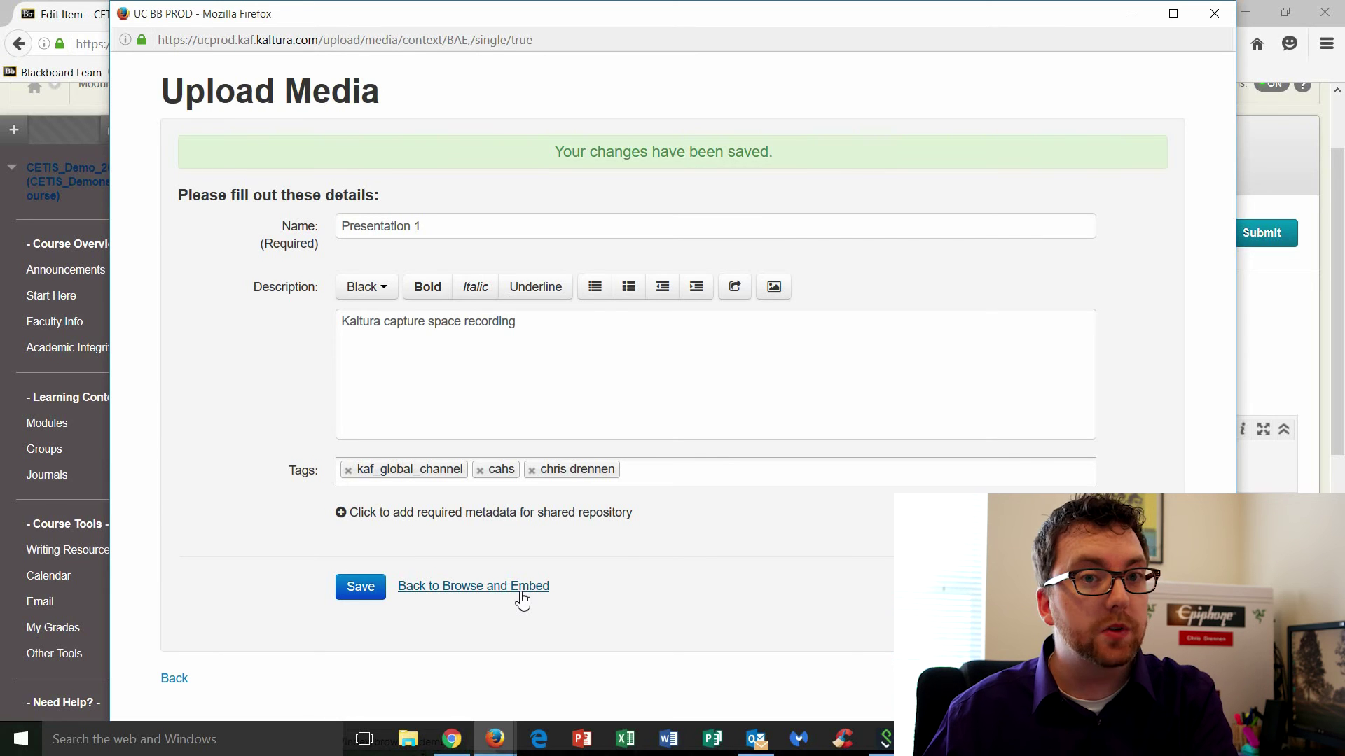
# - Return to My Media and embed Presentation 1 into the Media item's text
pyautogui.click(522, 599)
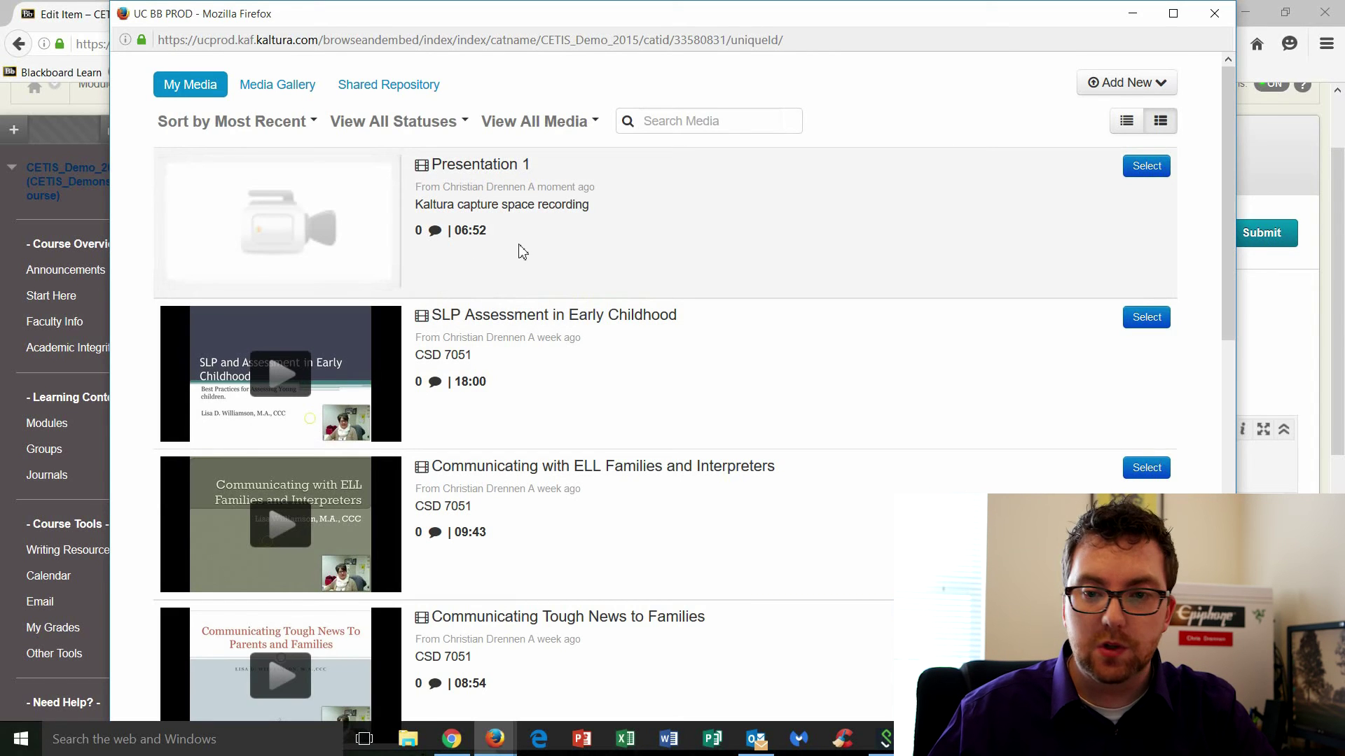
pyautogui.click(1147, 168)
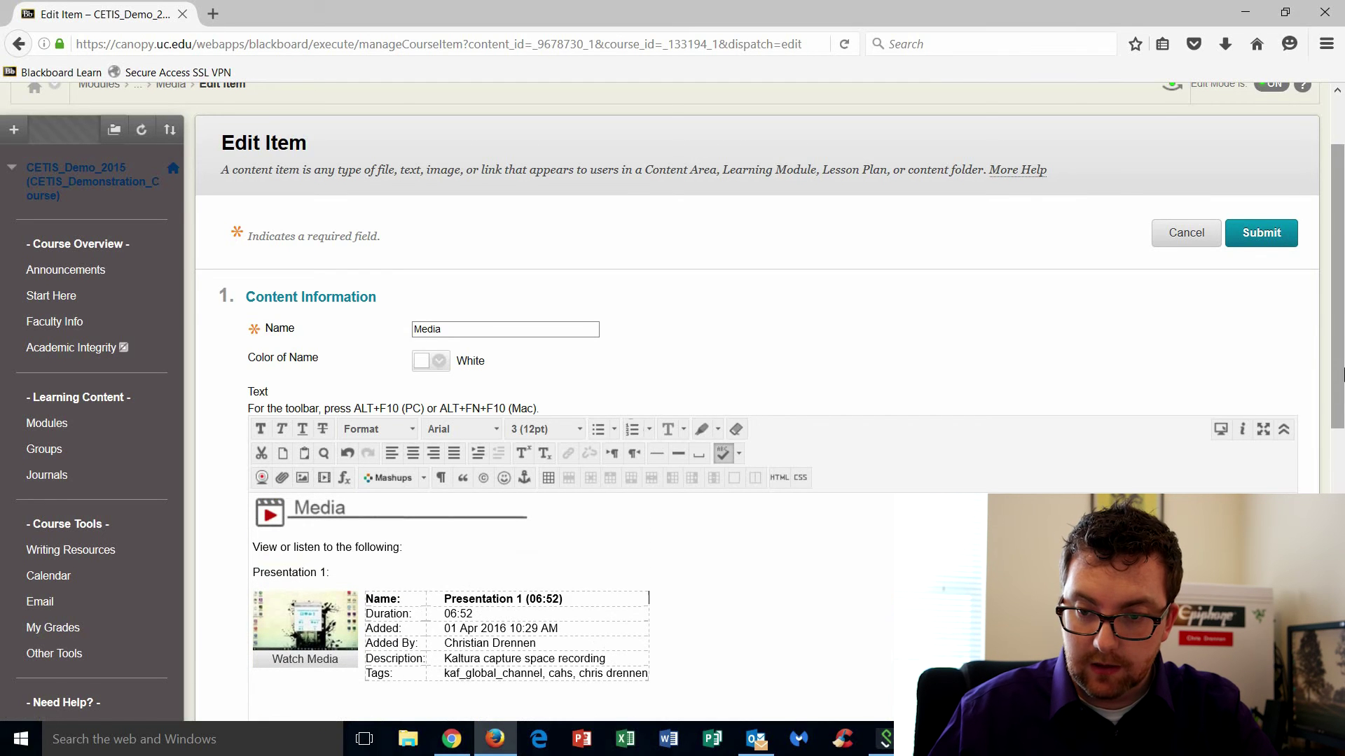
pyautogui.scroll(-3, 1341, 449)
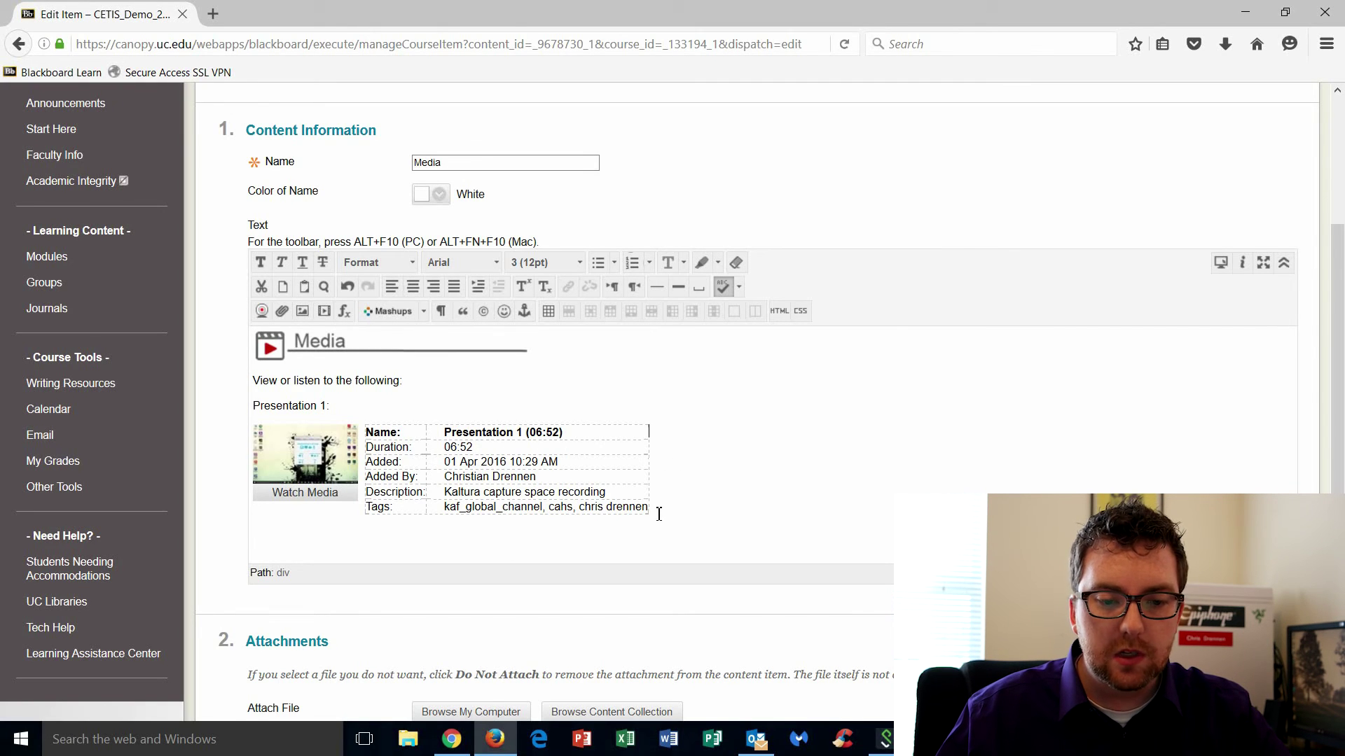
pyautogui.rightClick(645, 494)
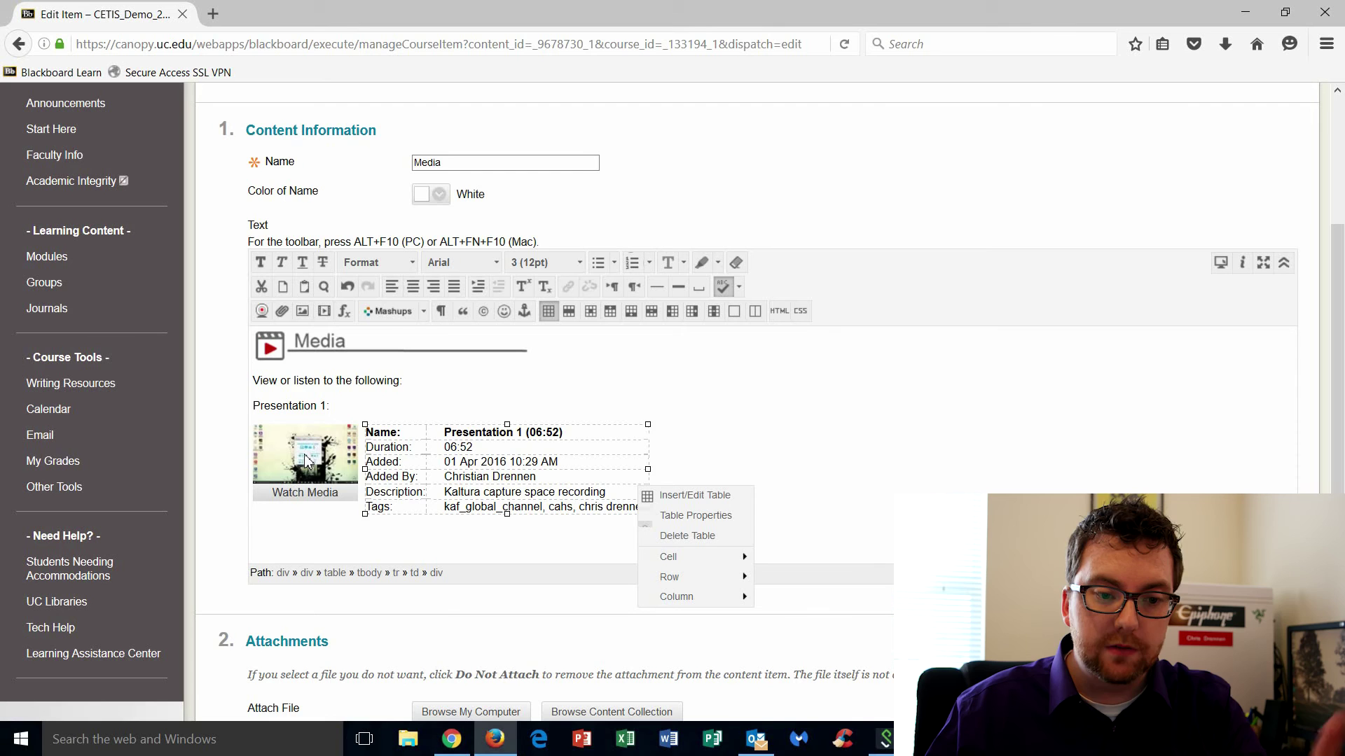
pyautogui.click(794, 435)
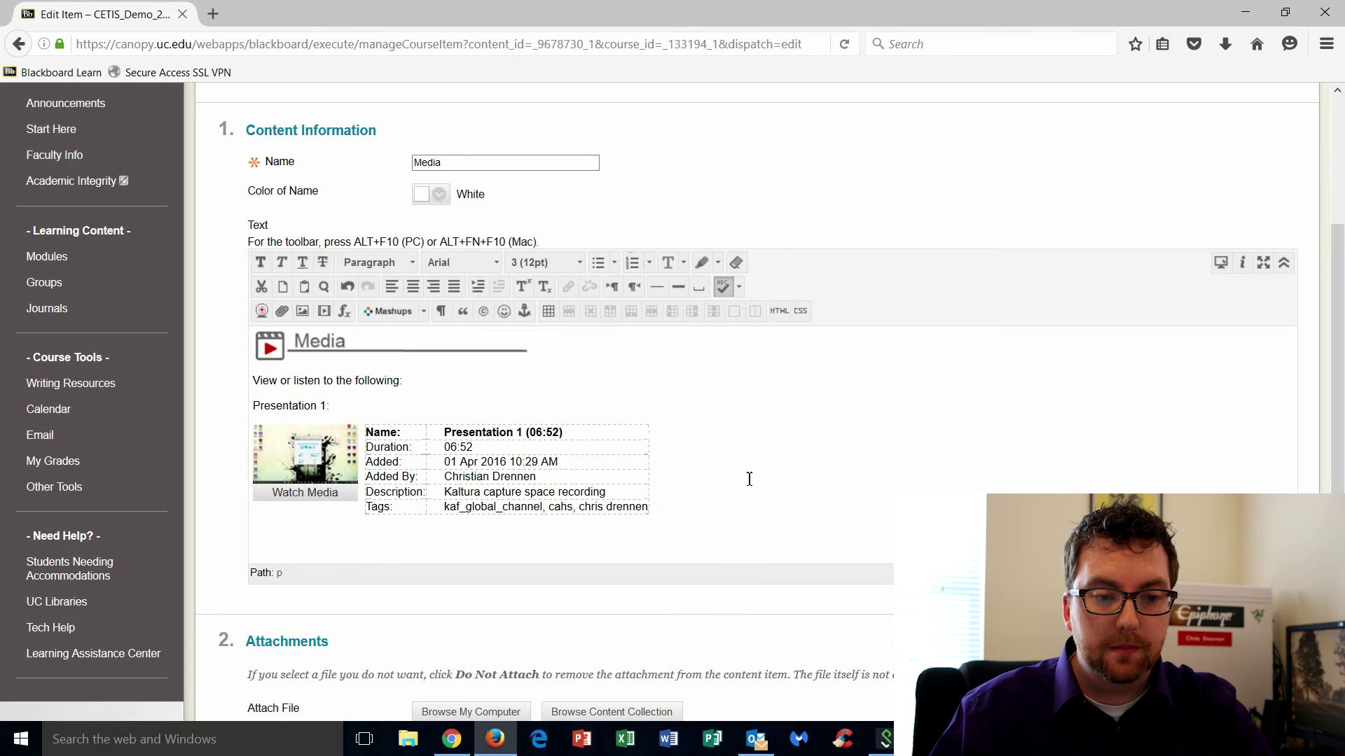
pyautogui.scroll(-6, 757, 480)
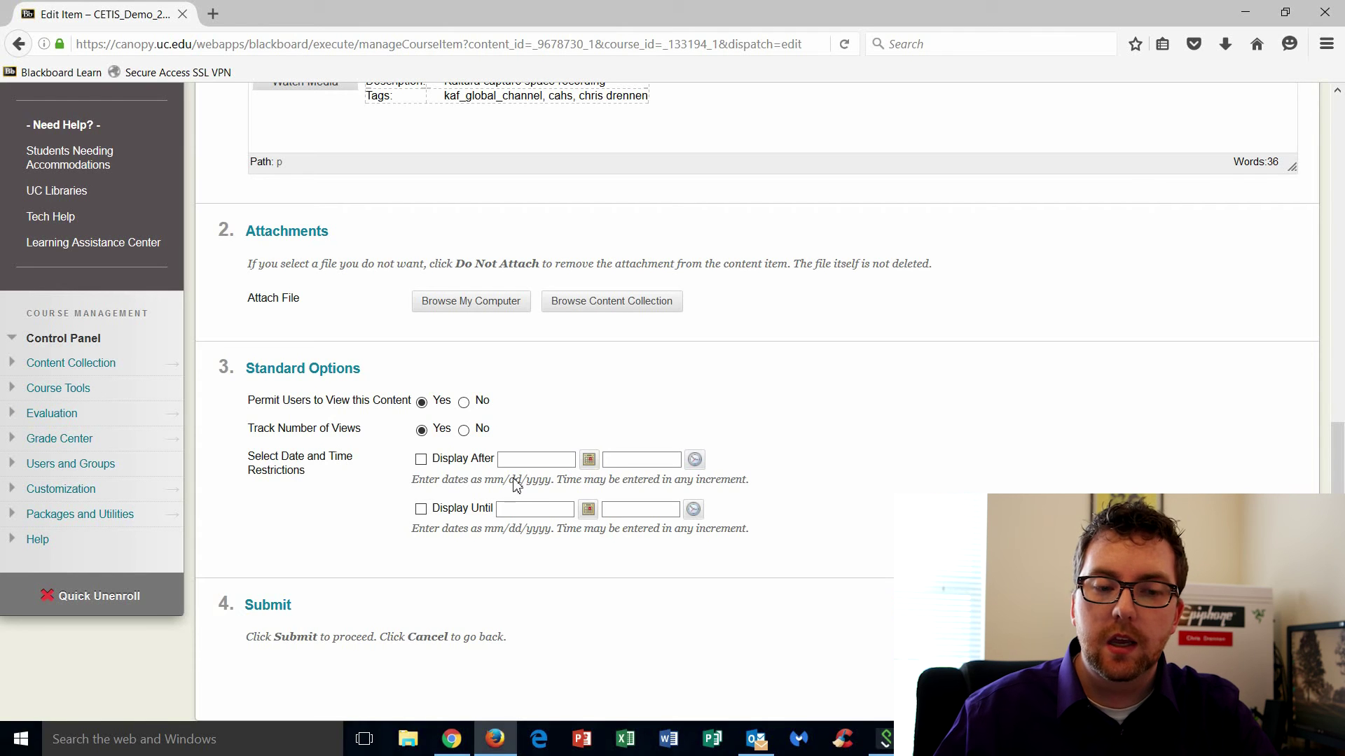
# - Submit the Media item, then play the embedded Presentation 1 video in Module 2
pyautogui.press('Return')
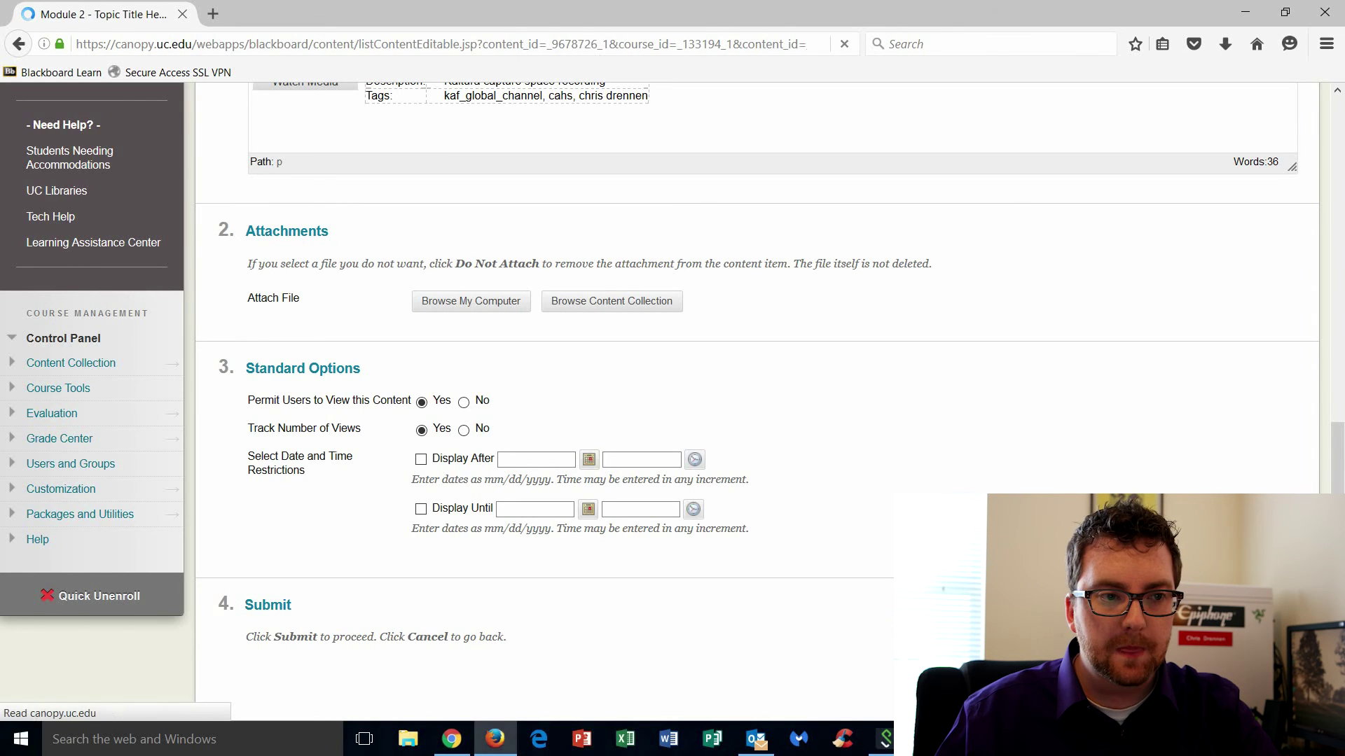
pyautogui.scroll(-5, 806, 587)
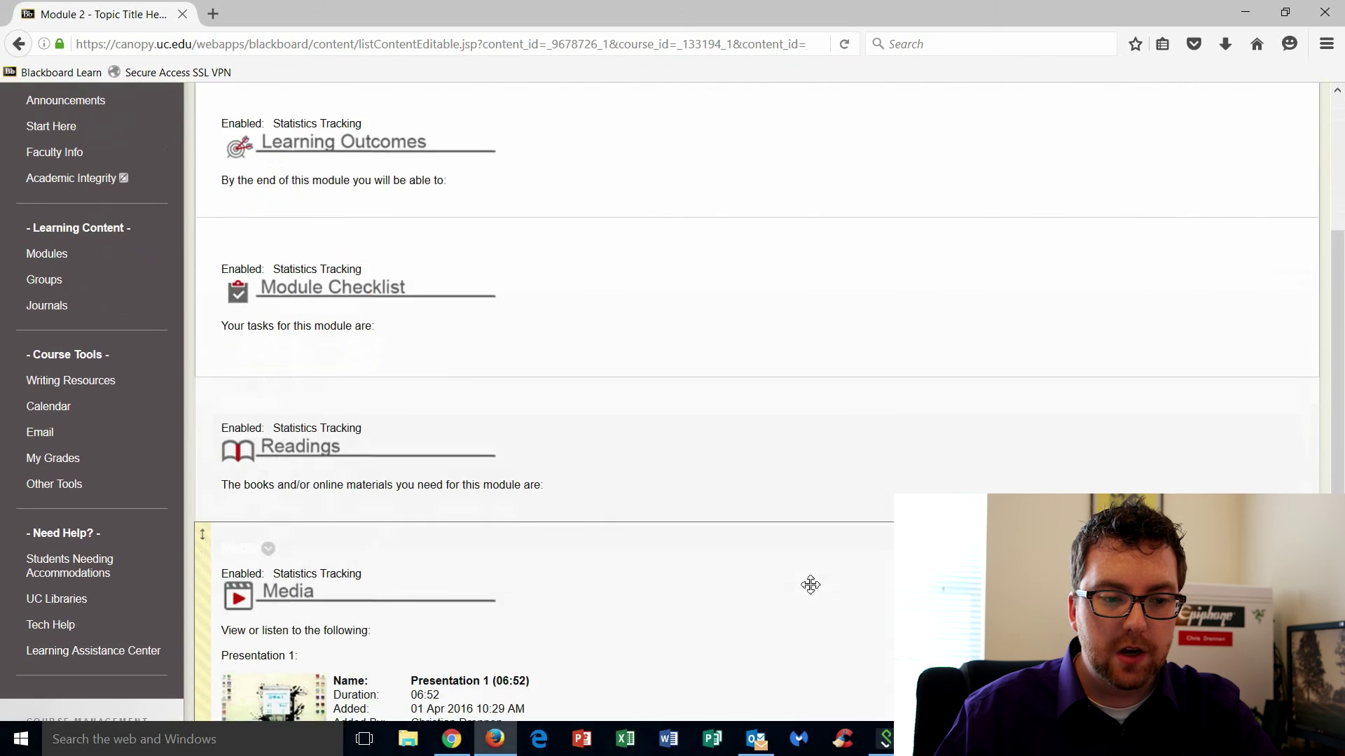
pyautogui.scroll(-3, 810, 585)
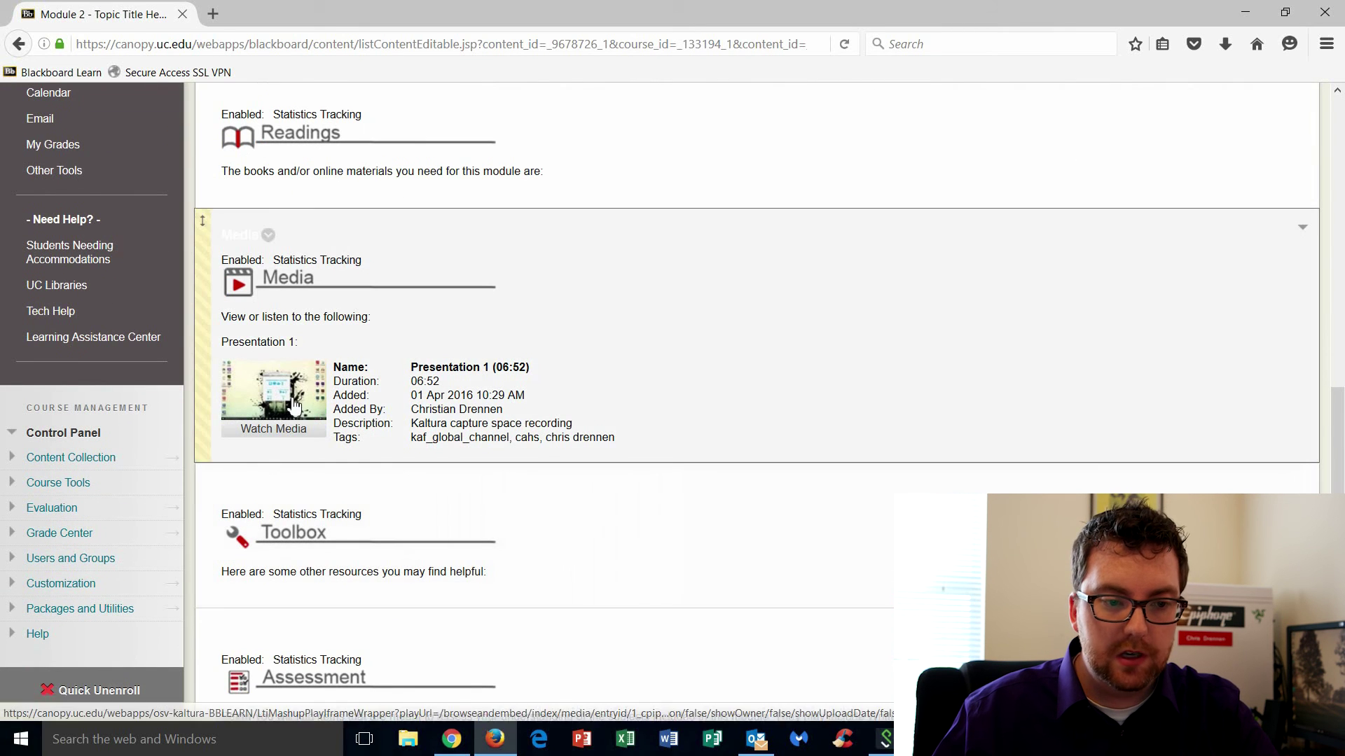
pyautogui.click(287, 405)
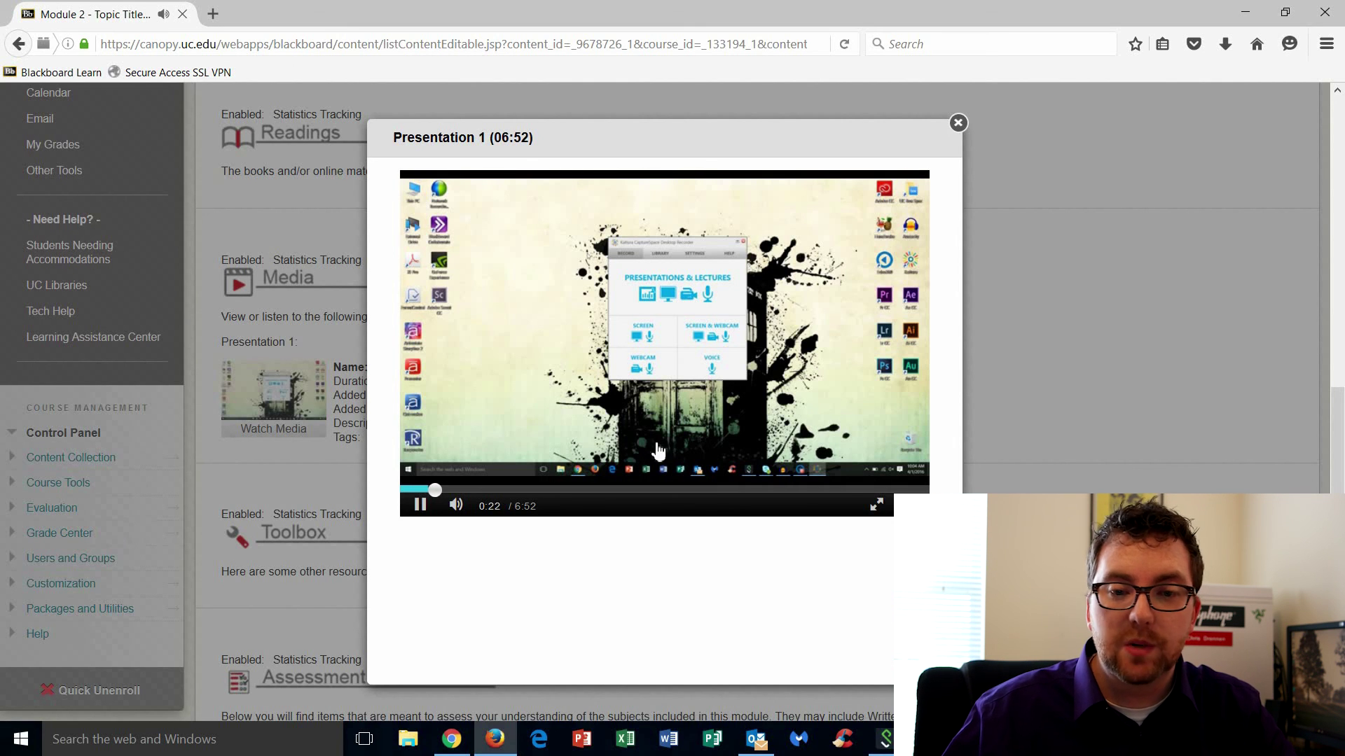
# - Close the Presentation 1 video player to return to Module 2
pyautogui.click(979, 343)
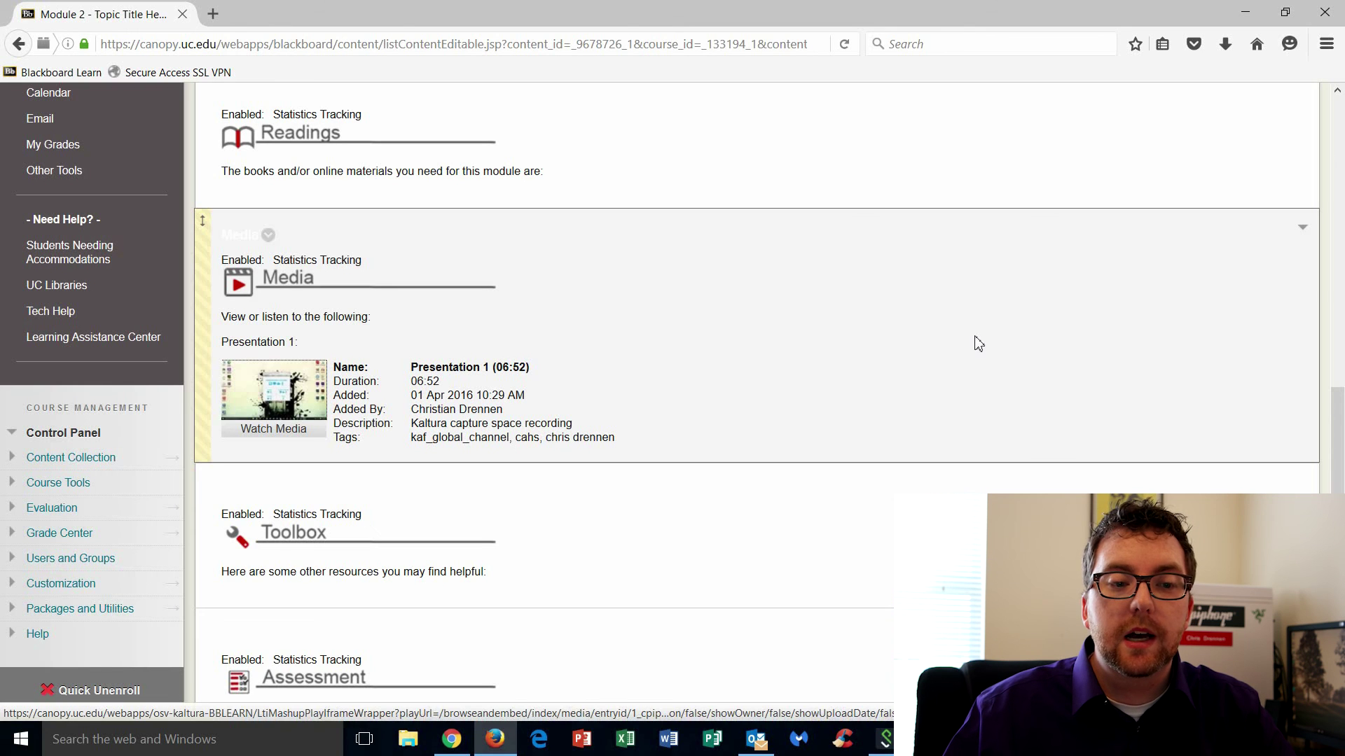